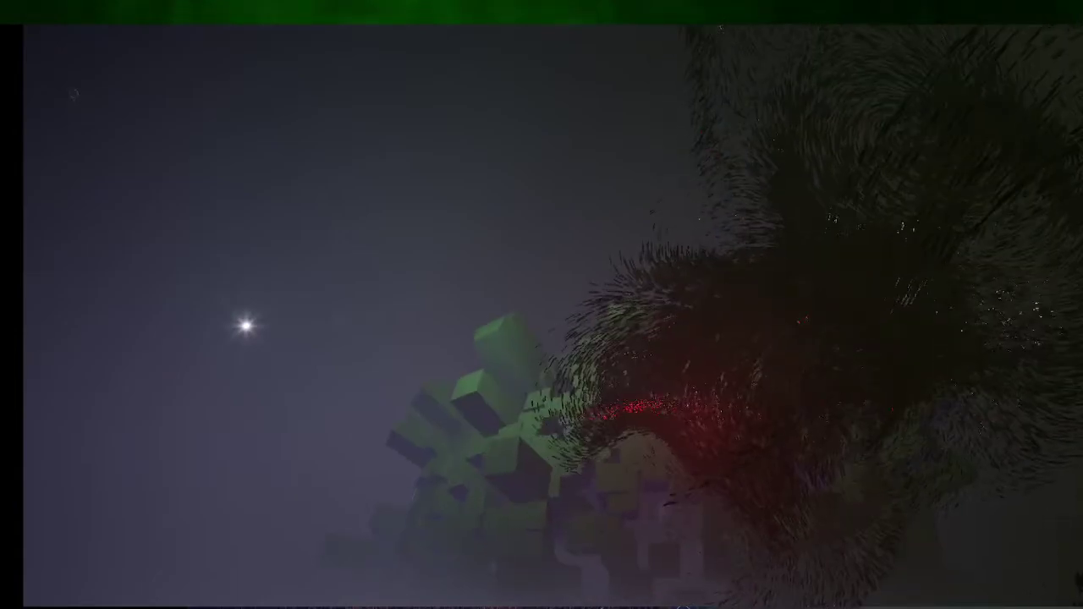
Step: Switch to the OBS and stream chat windows, examine the volume, BPM and scale channel point rewards, and return to Unreal Editor
key("alt+Tab")
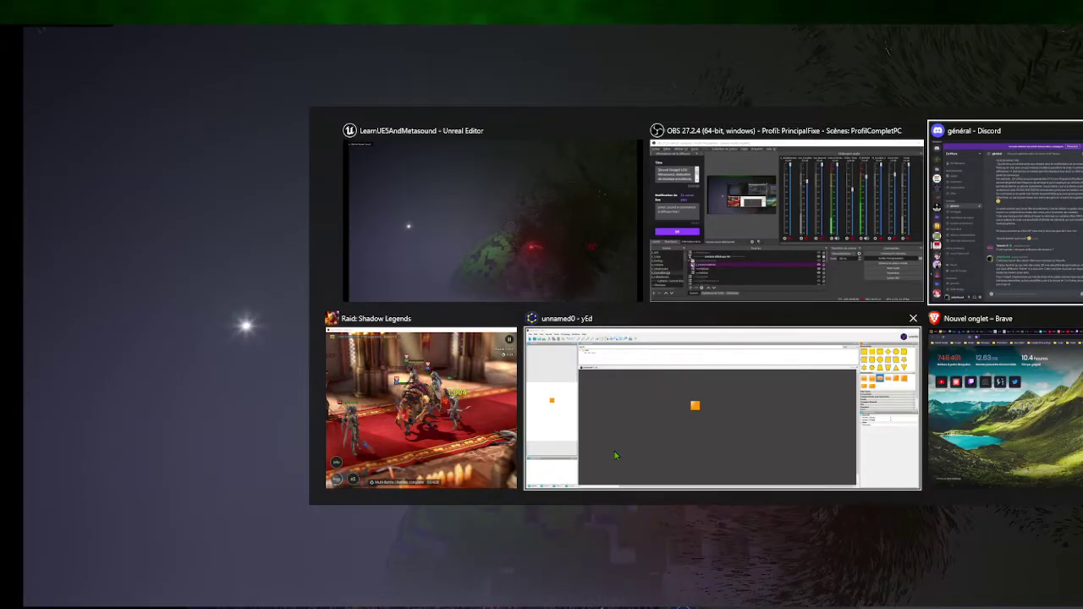
left_click(721, 279)
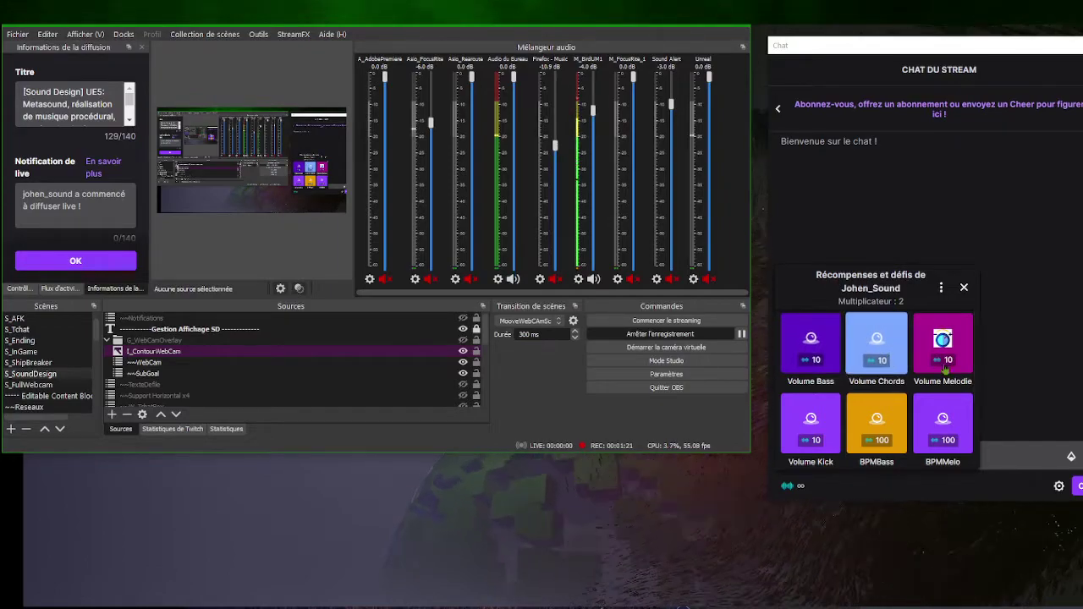
double_click(806, 381)
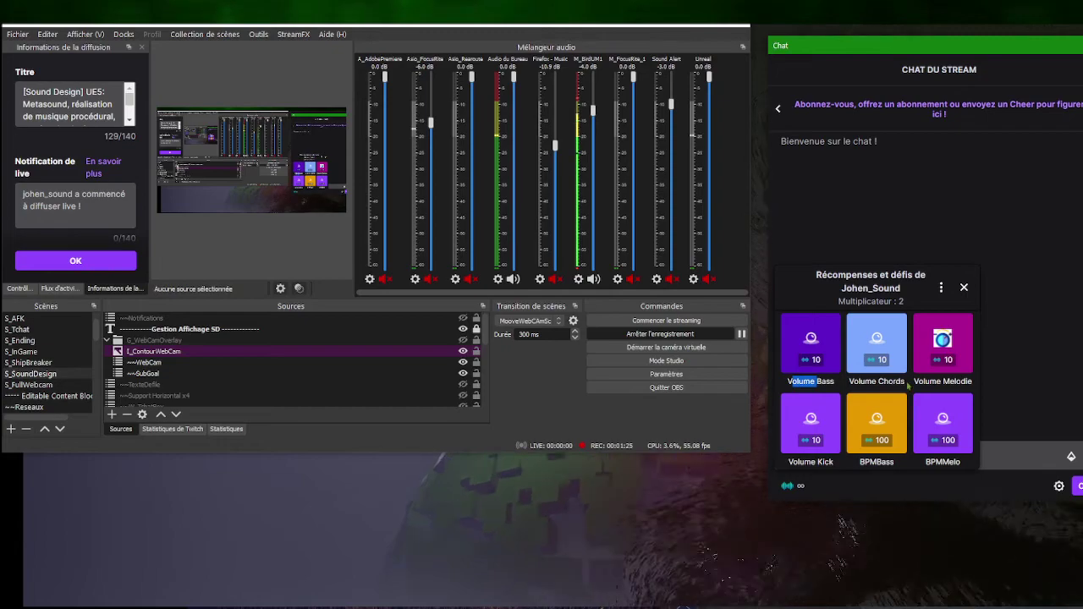
scroll(863, 436, "down", 3)
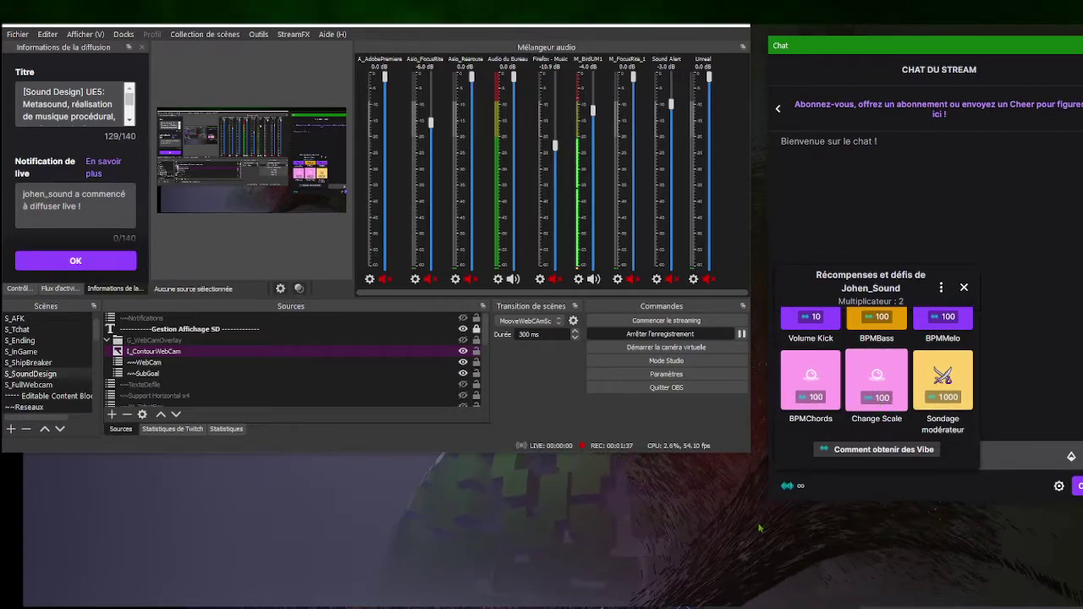
left_click(621, 514)
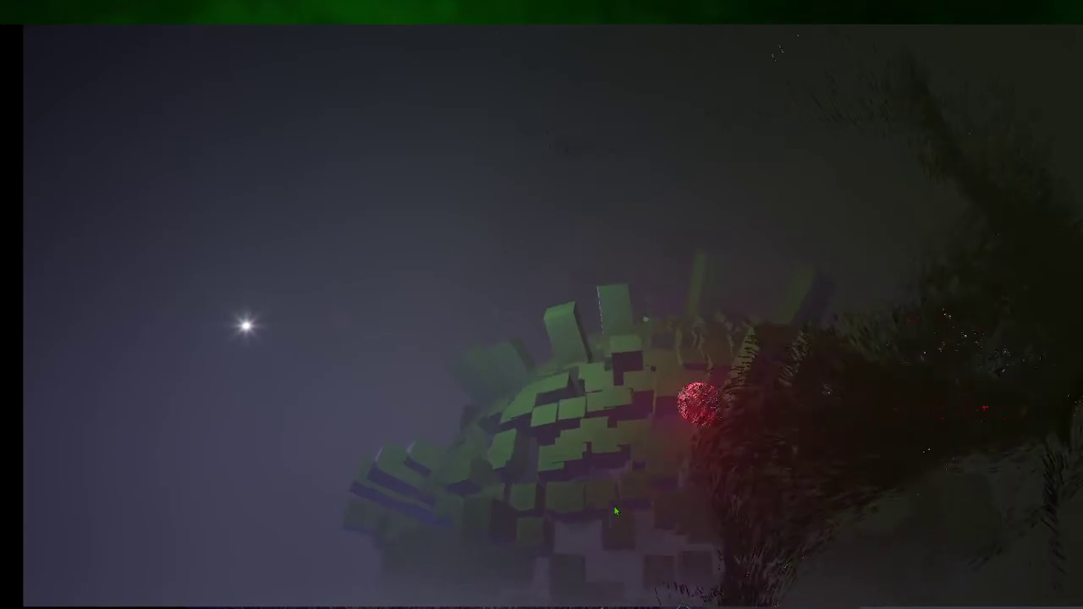
Step: Leave the full-screen game view and open the Metasounds/Musics folder, selecting the MS_MusicSF asset
key("F11")
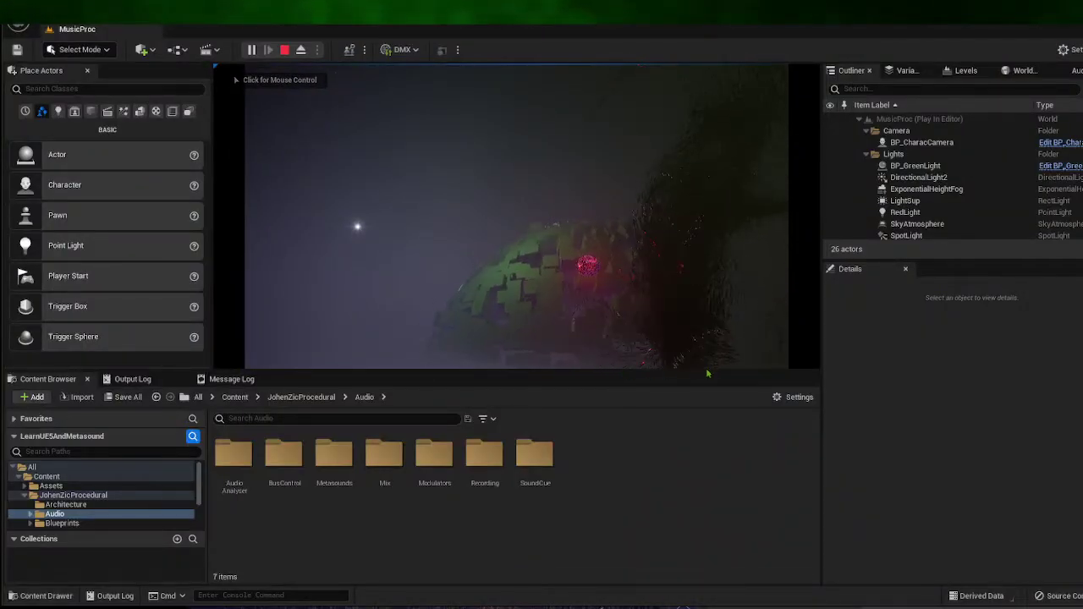
scroll(961, 179, "down", 1)
scroll(961, 179, "down", 3)
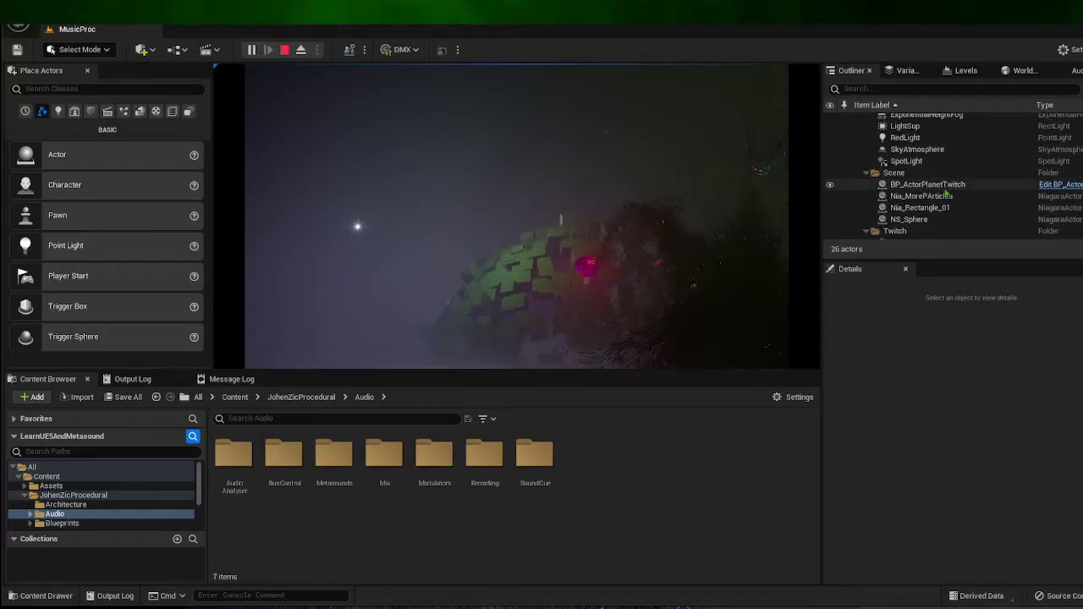
double_click(339, 465)
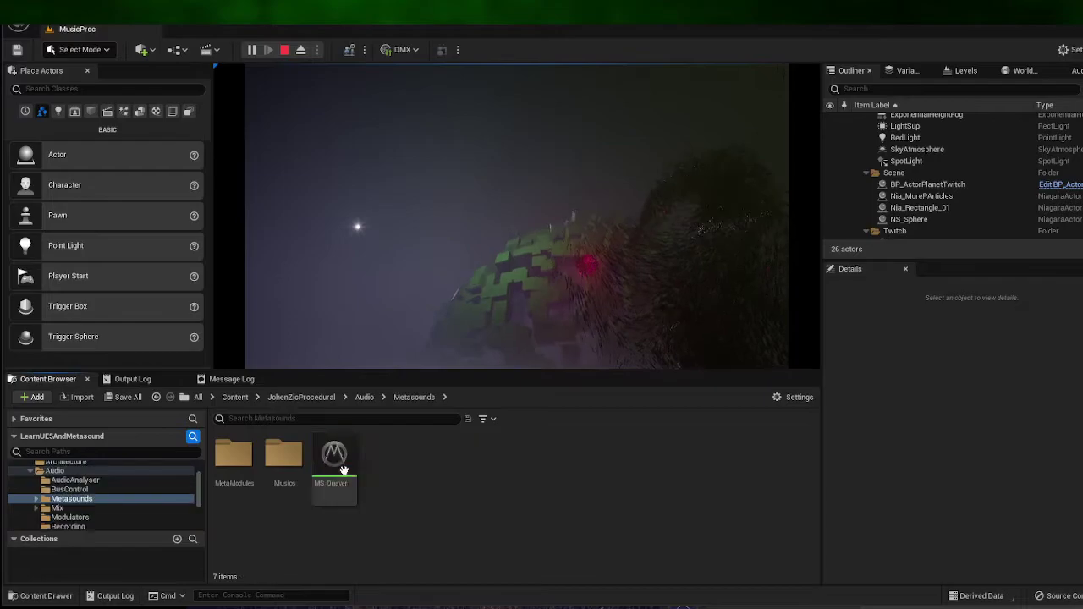
double_click(283, 461)
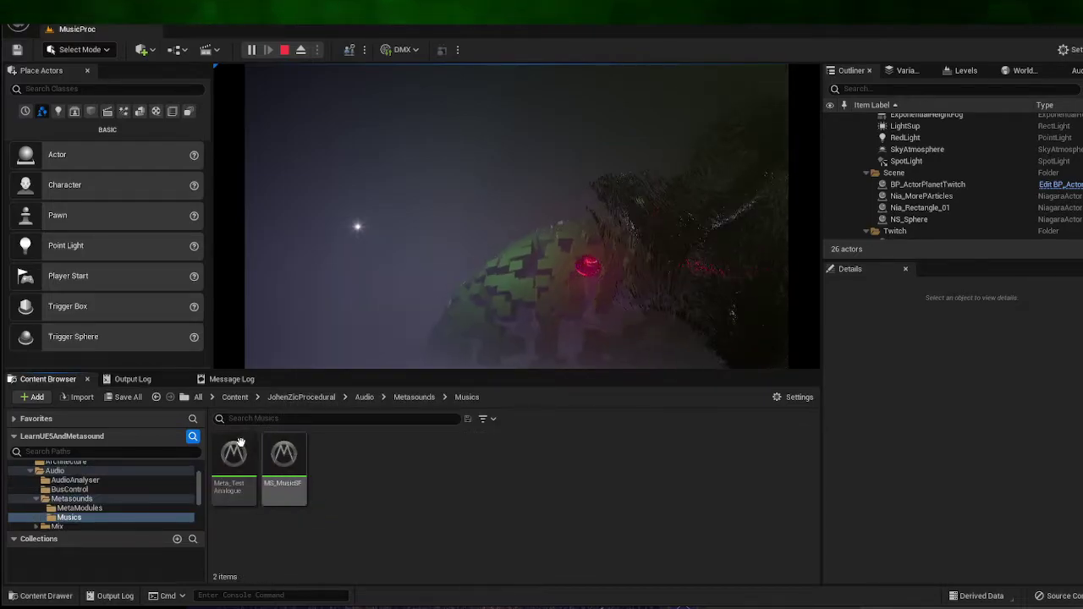
left_click(218, 484)
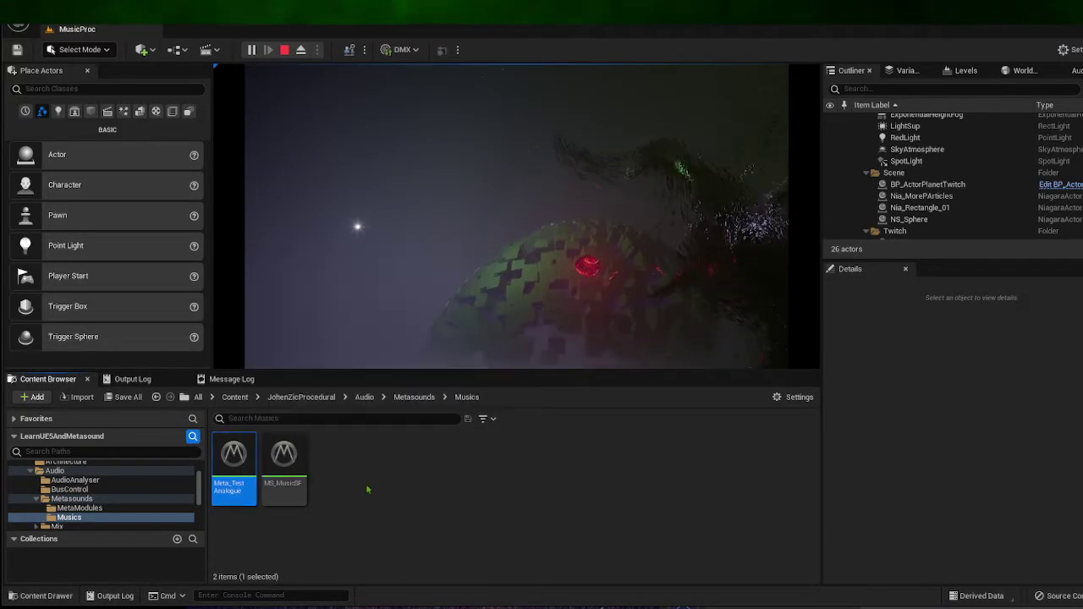
left_click(293, 480)
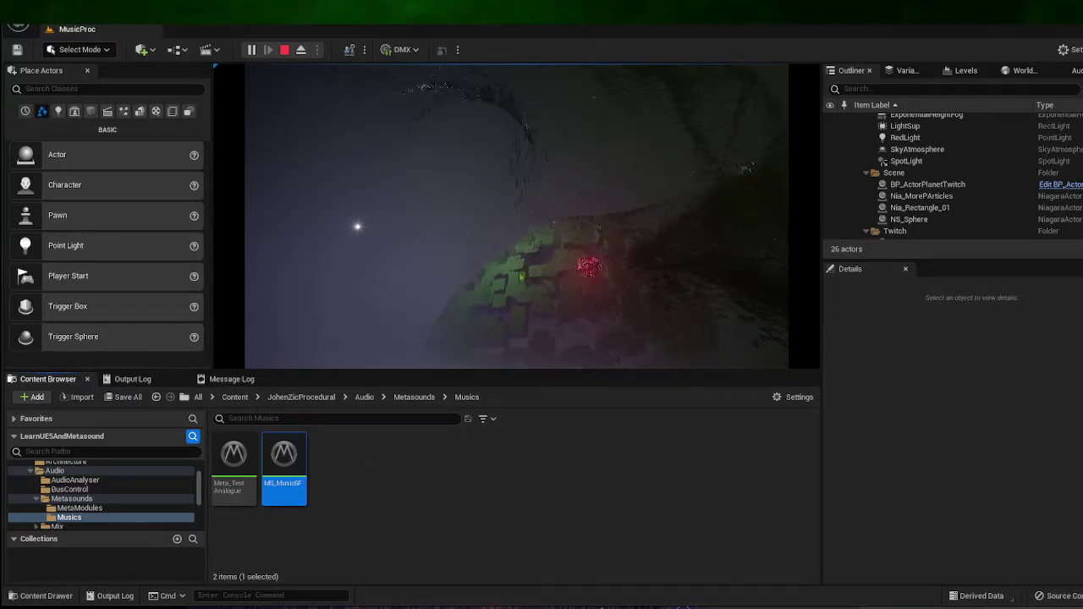
Step: Select the BP_TwitchTchat actor in the level and show the details of its MS_MusicSF component
scroll(946, 209, "down", 3)
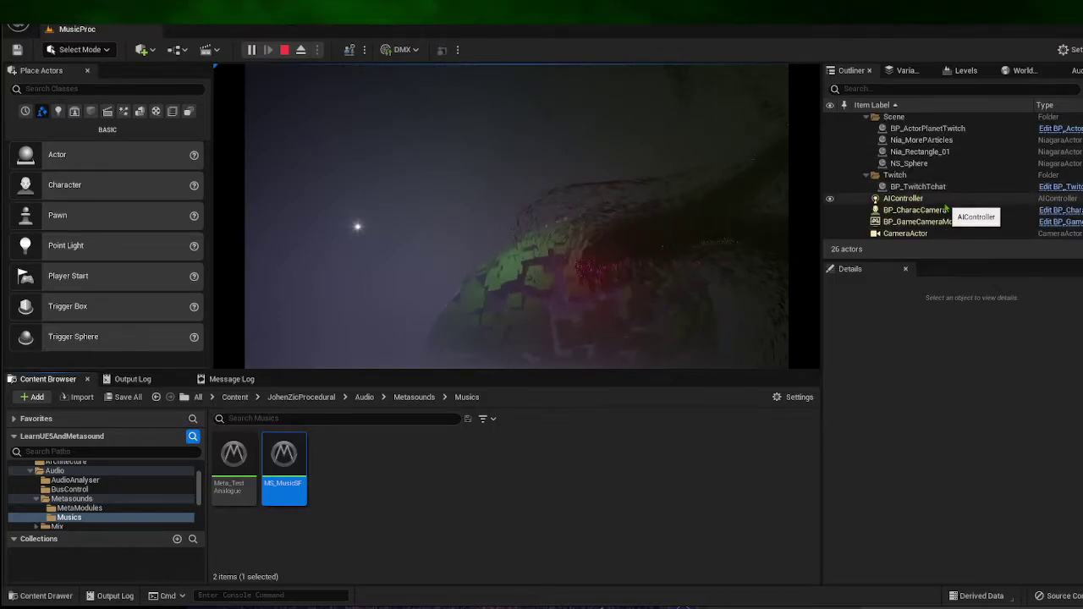
scroll(946, 208, "up", 1)
left_click(946, 209)
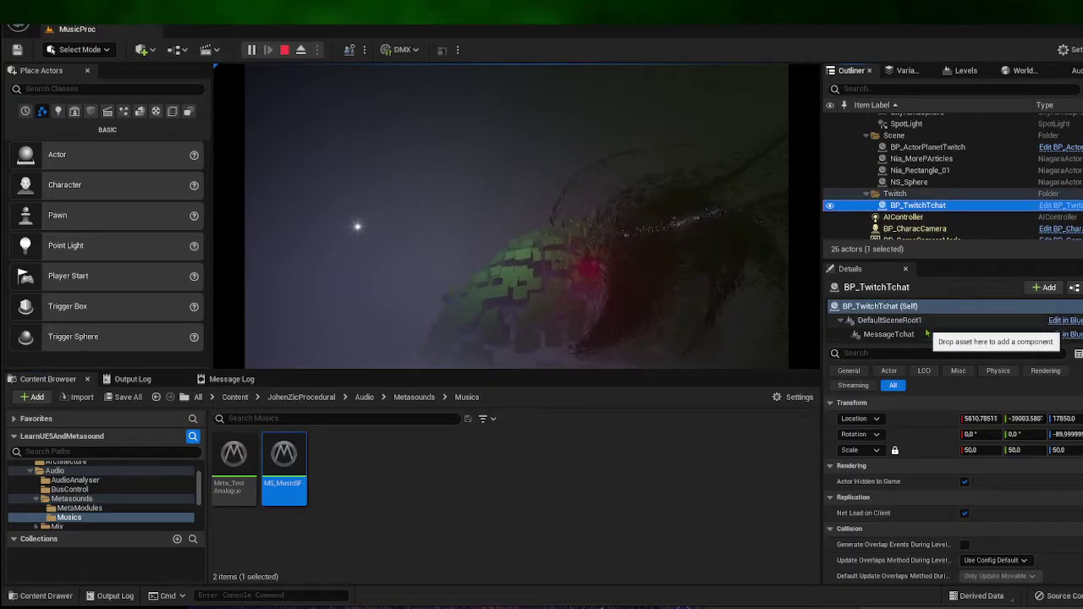
left_click(922, 307)
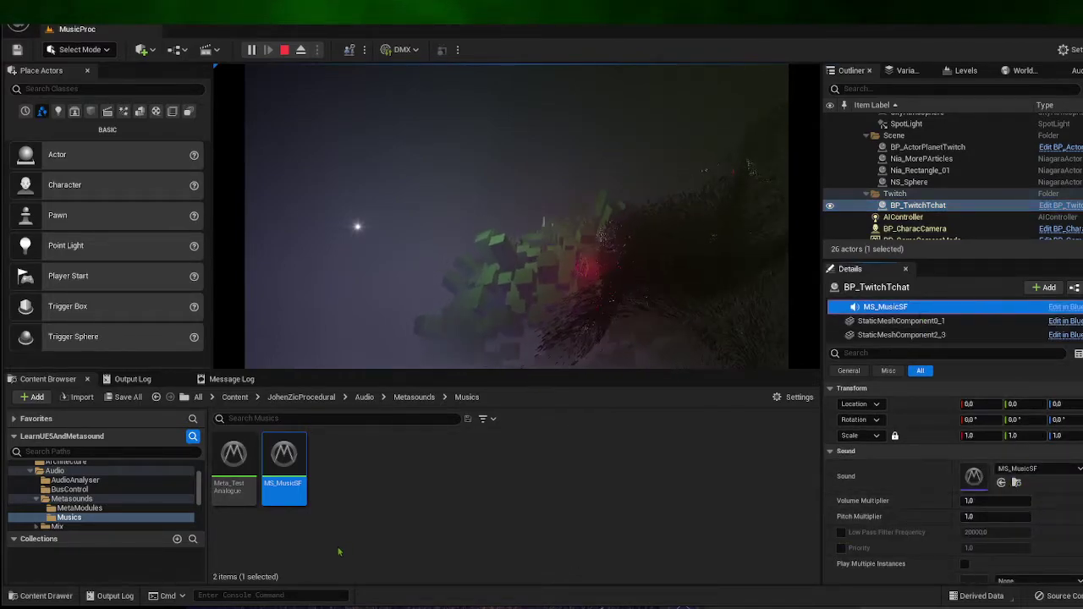
Step: Switch to the stream chat, redeem the BPMChords reward with the value 500, and return to Unreal Editor
key("alt+Tab")
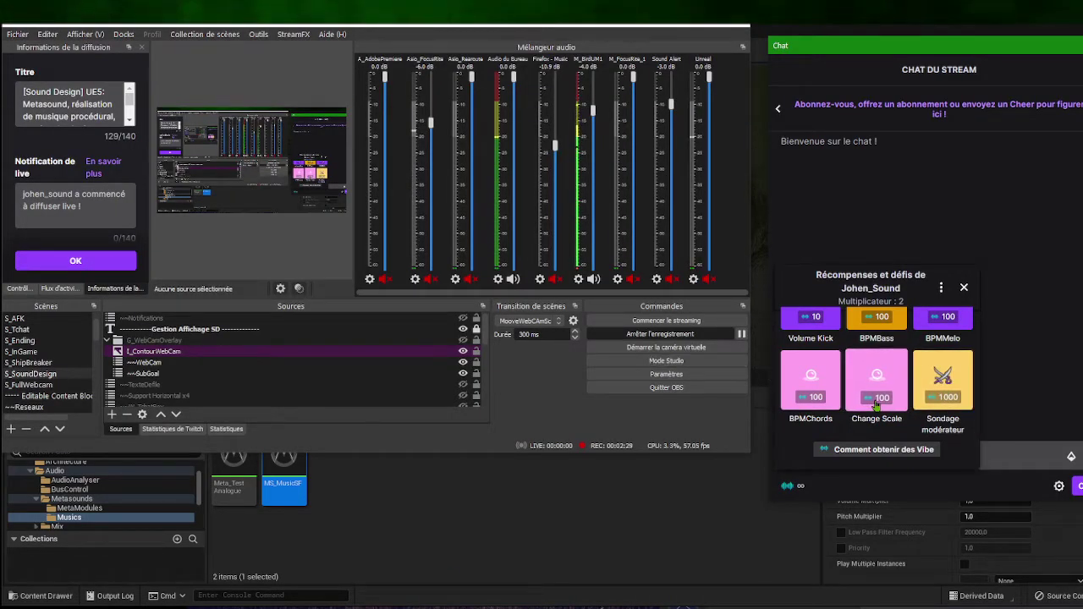
scroll(880, 398, "up", 2)
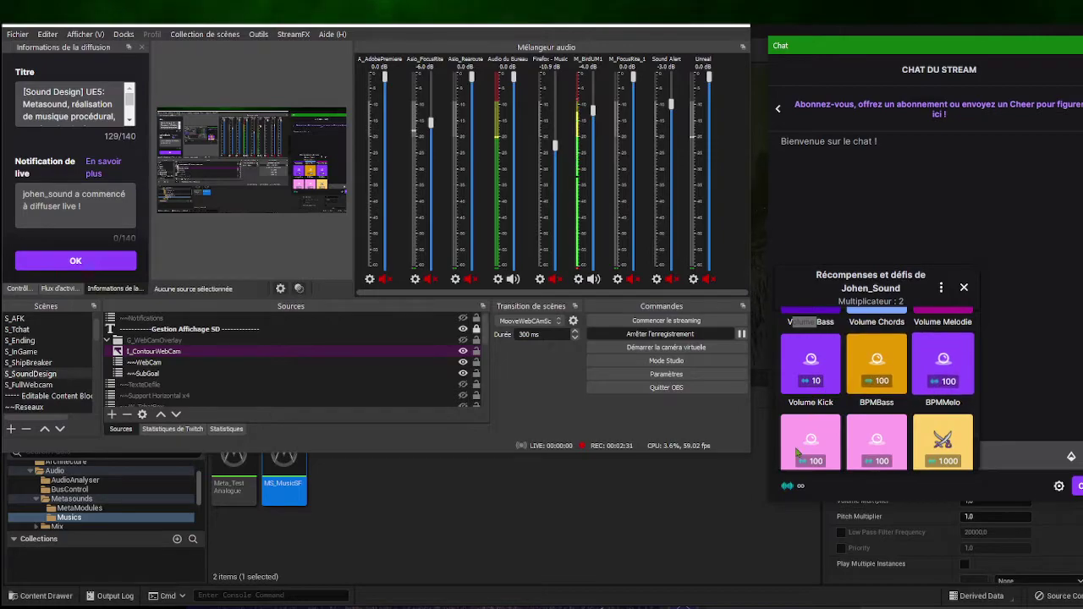
scroll(946, 364, "up", 2)
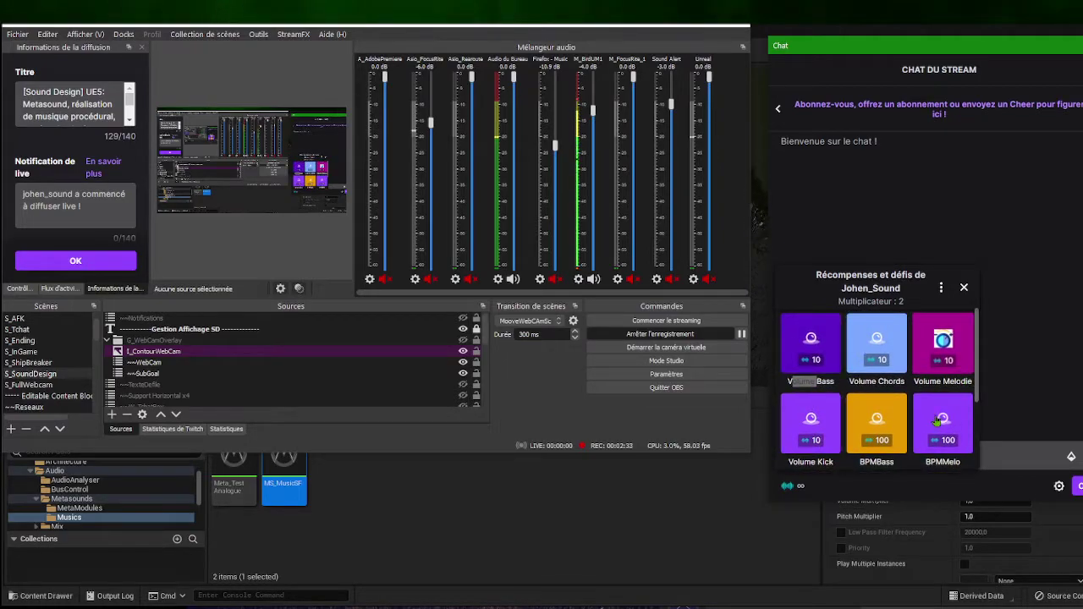
scroll(939, 421, "down", 2)
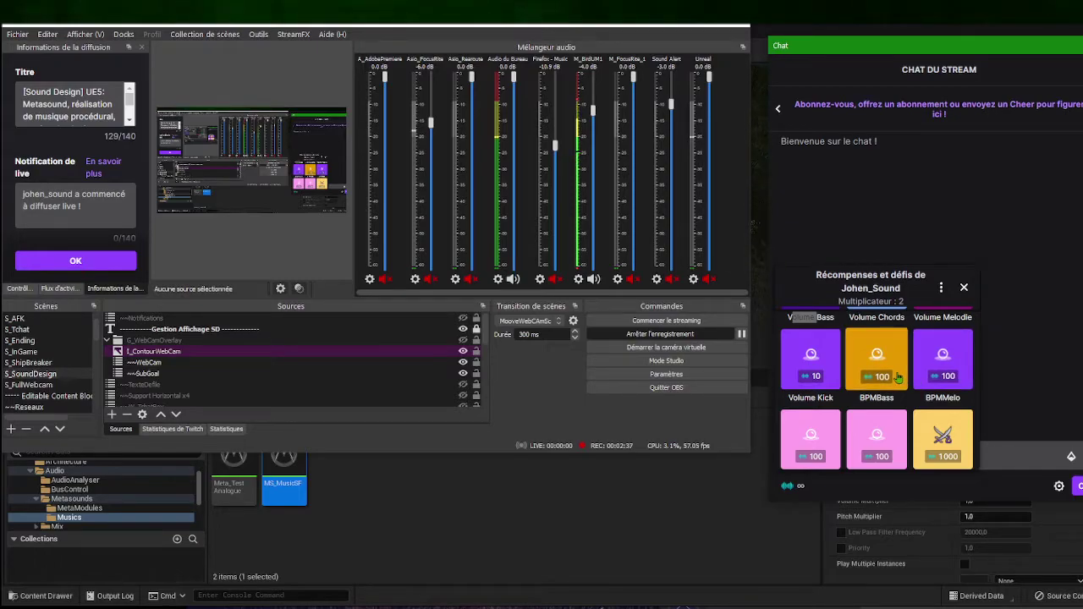
scroll(886, 378, "down", 2)
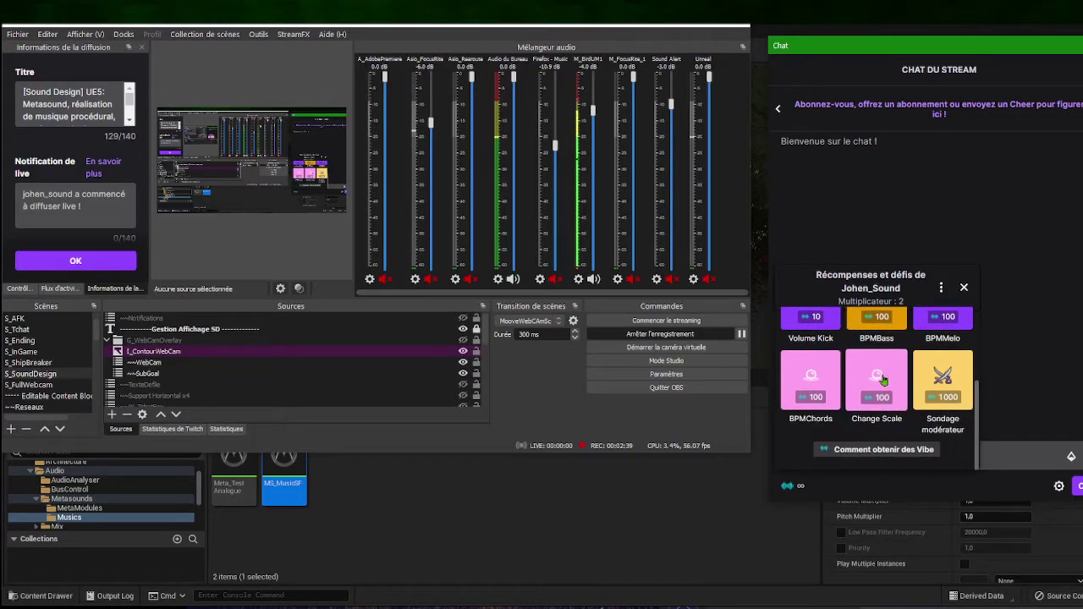
left_click(810, 373)
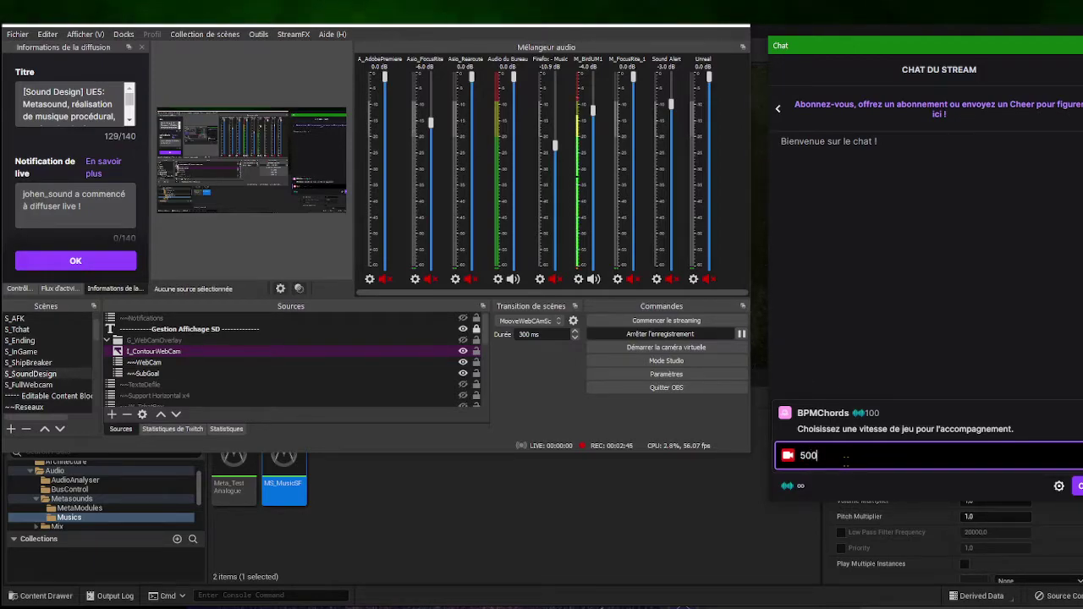
key("alt+Tab")
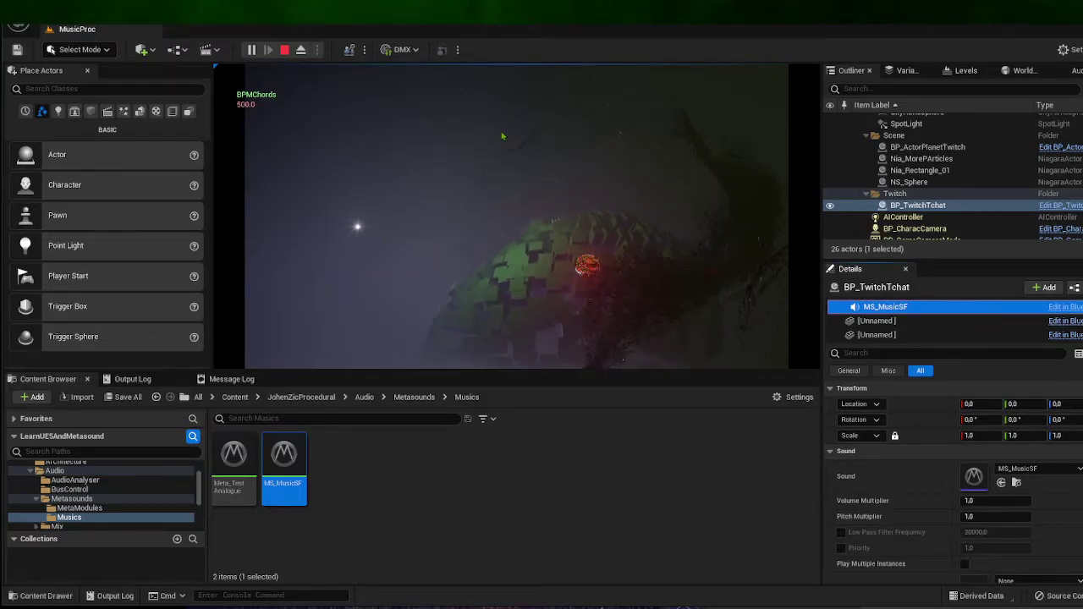
Step: Redeem the BPMChords reward again in the stream chat with the value 90 and return to Unreal Editor
key("alt+Tab")
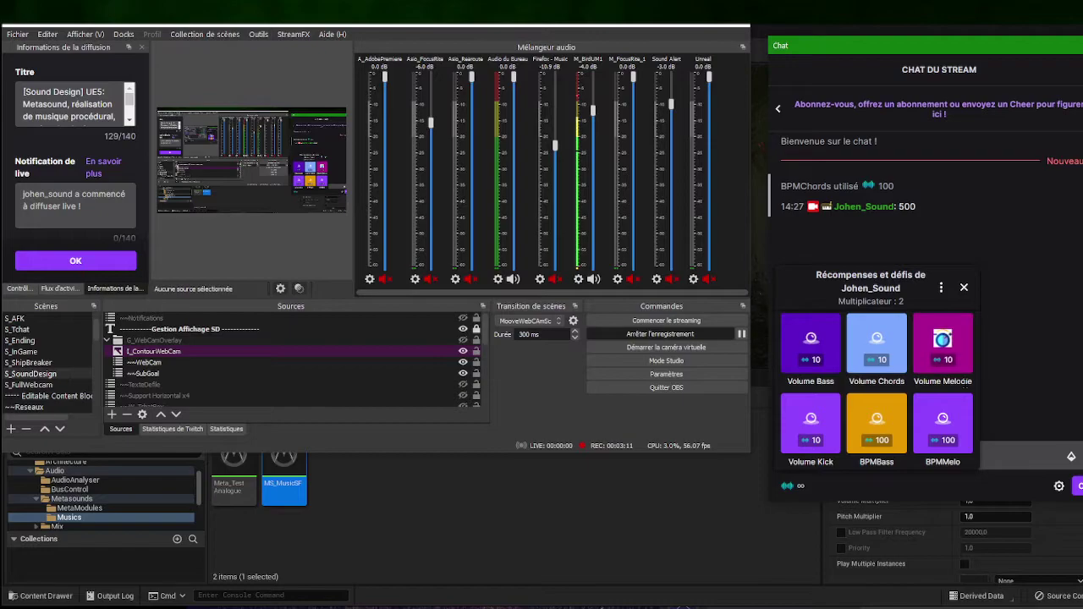
scroll(876, 398, "down", 1)
scroll(819, 433, "down", 1)
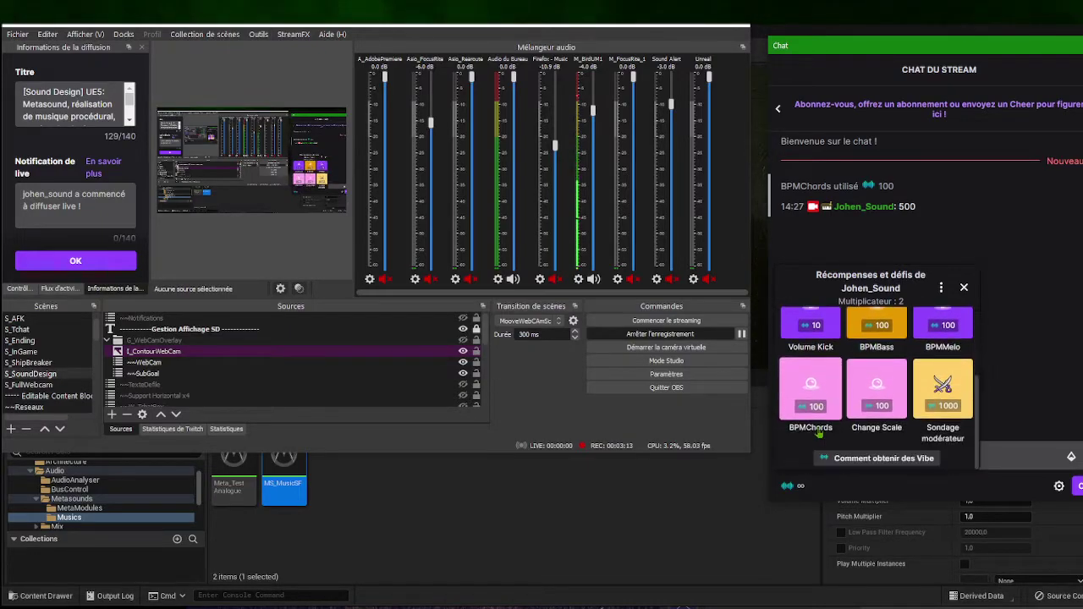
left_click(811, 385)
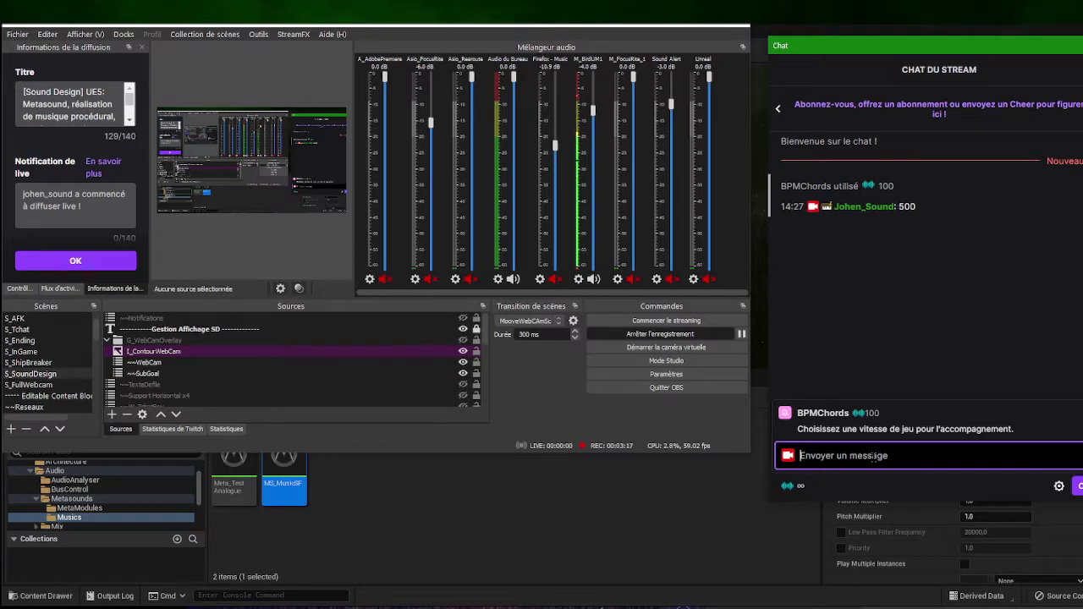
type("90")
key("Return")
left_click(609, 522)
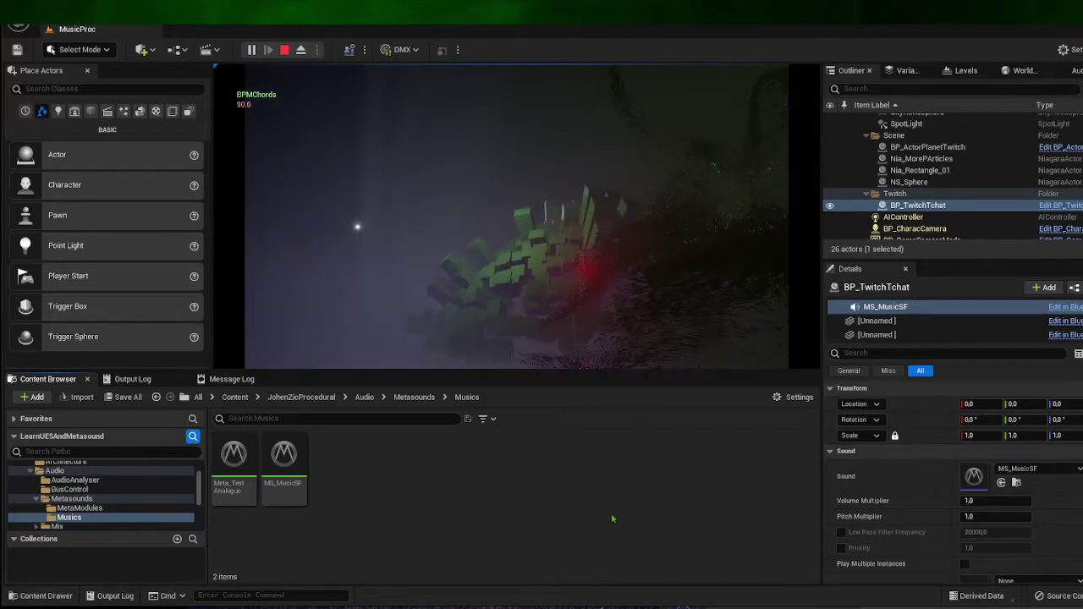
Step: Open the Meta_TestAnalogue MetaSound source and examine its graph from the note generators to the effects and mixer
double_click(242, 476)
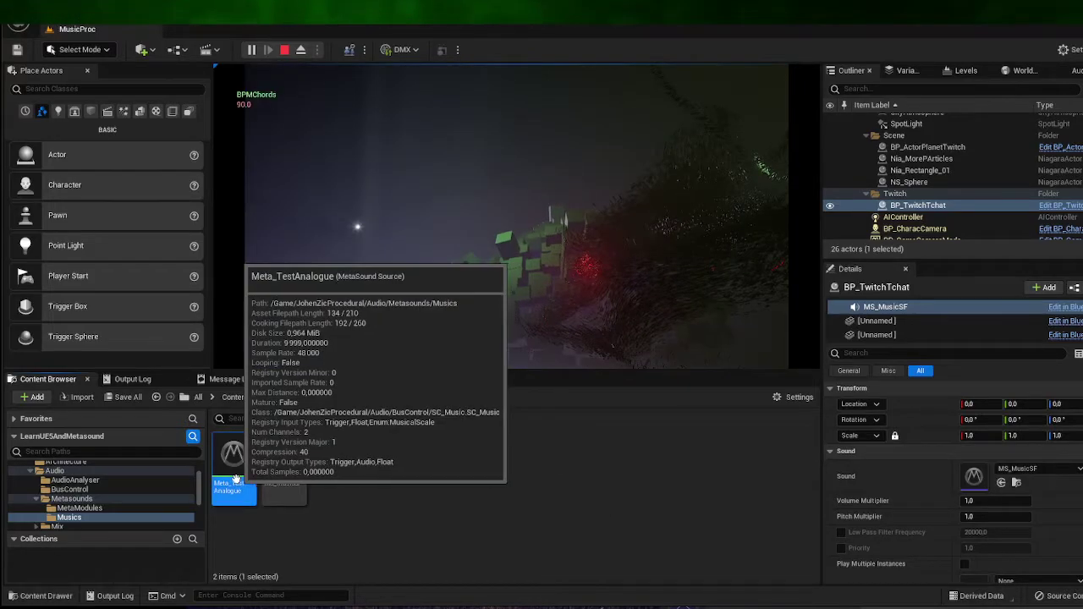
scroll(674, 376, "up", 11)
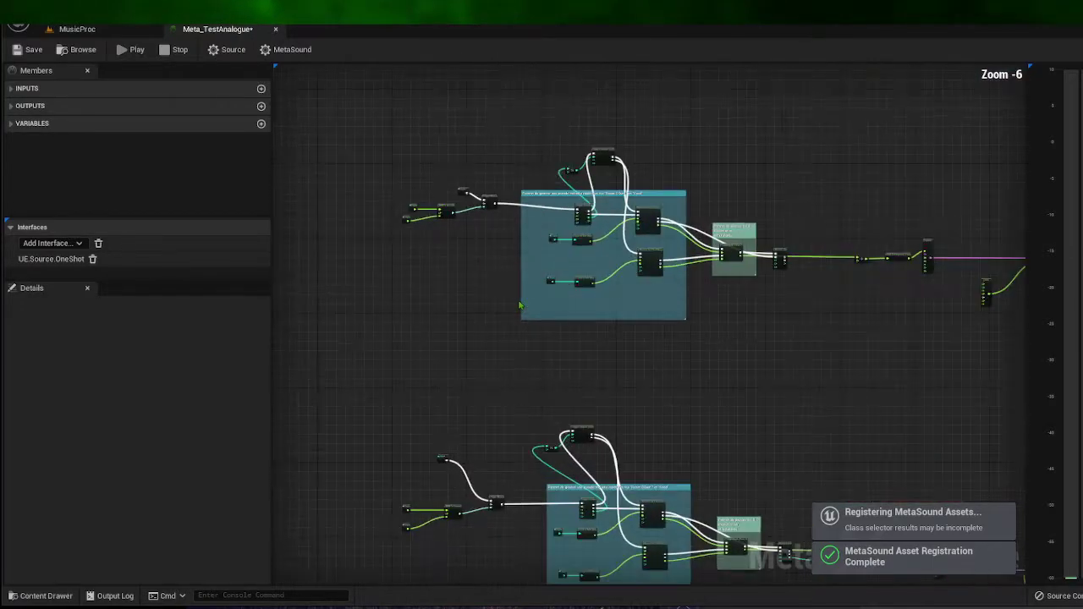
right_click_drag(482, 467, 433, 487)
scroll(789, 233, "down", 1)
right_click_drag(788, 233, 496, 211)
right_click_drag(579, 212, 420, 156)
scroll(723, 206, "down", 10)
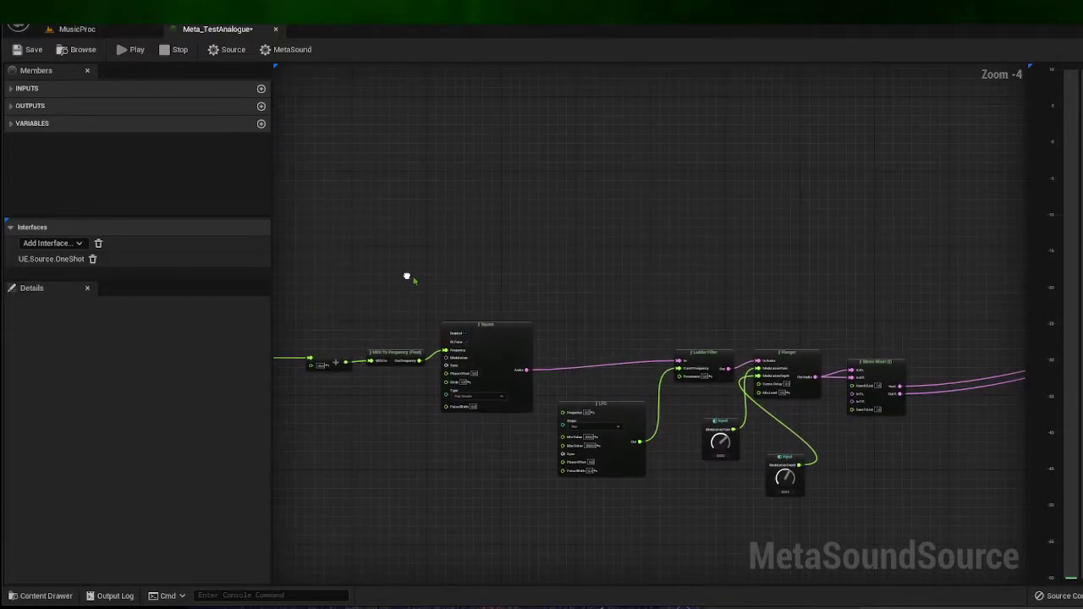
right_click_drag(845, 246, 527, 460)
scroll(571, 296, "up", 13)
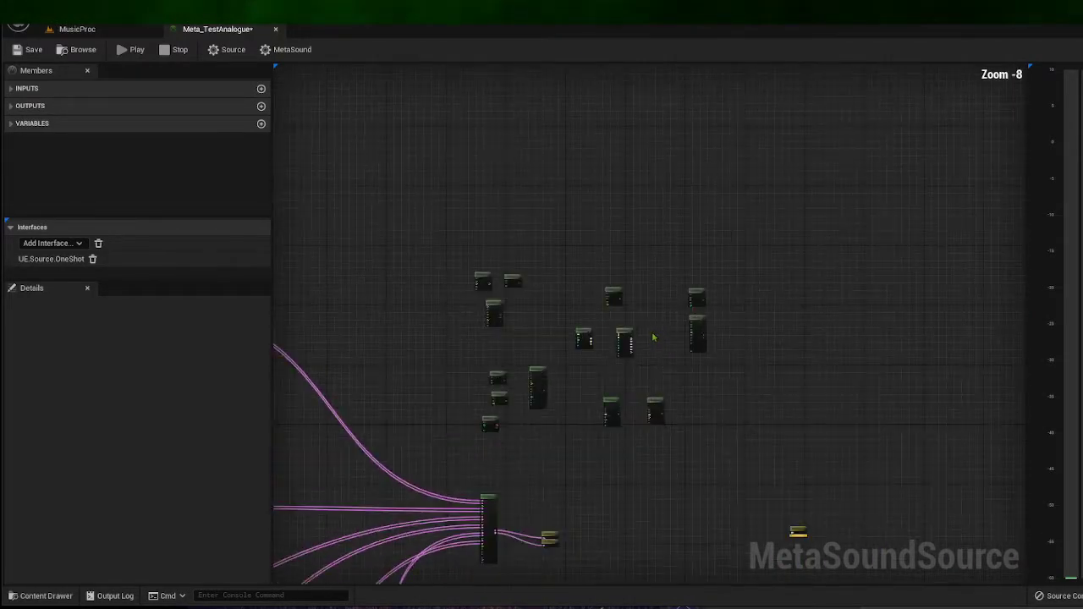
Step: Examine the inputs and outputs of the unconnected AD Envelope and ADSR Envelope nodes above the stereo mixer
right_click_drag(571, 296, 568, 177)
left_click(505, 219)
left_click(729, 220)
left_click(504, 236)
left_click(732, 221)
left_click(640, 234)
mouse_move(478, 221)
left_mouse_down()
mouse_move(535, 226)
mouse_move(480, 221)
left_mouse_up()
left_click(649, 225)
left_click(637, 235)
left_click(508, 222)
right_click_drag(579, 178, 590, 234)
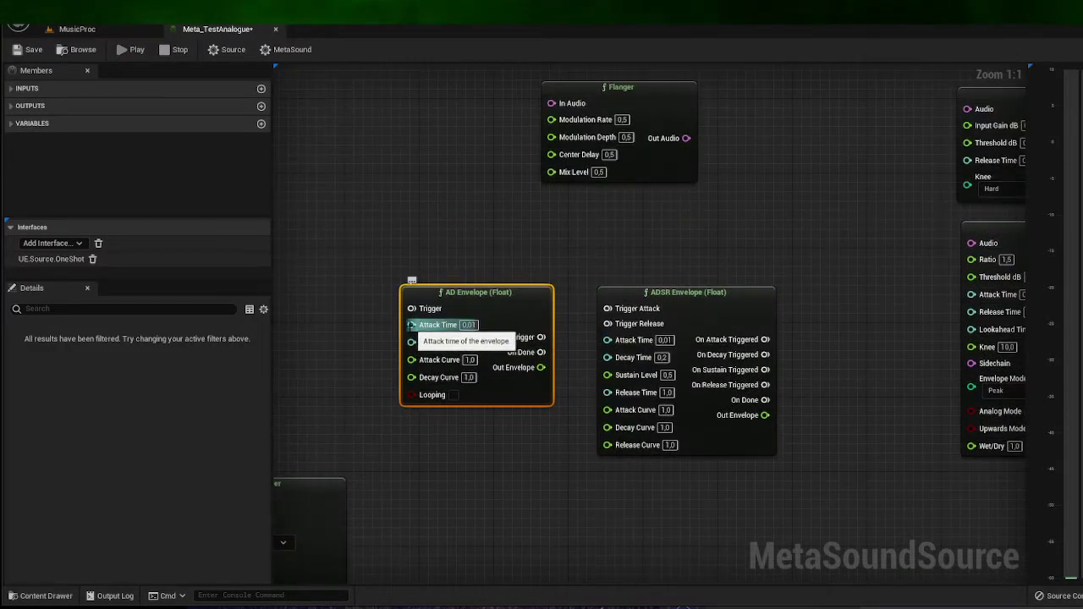
left_click_drag(411, 325, 369, 348)
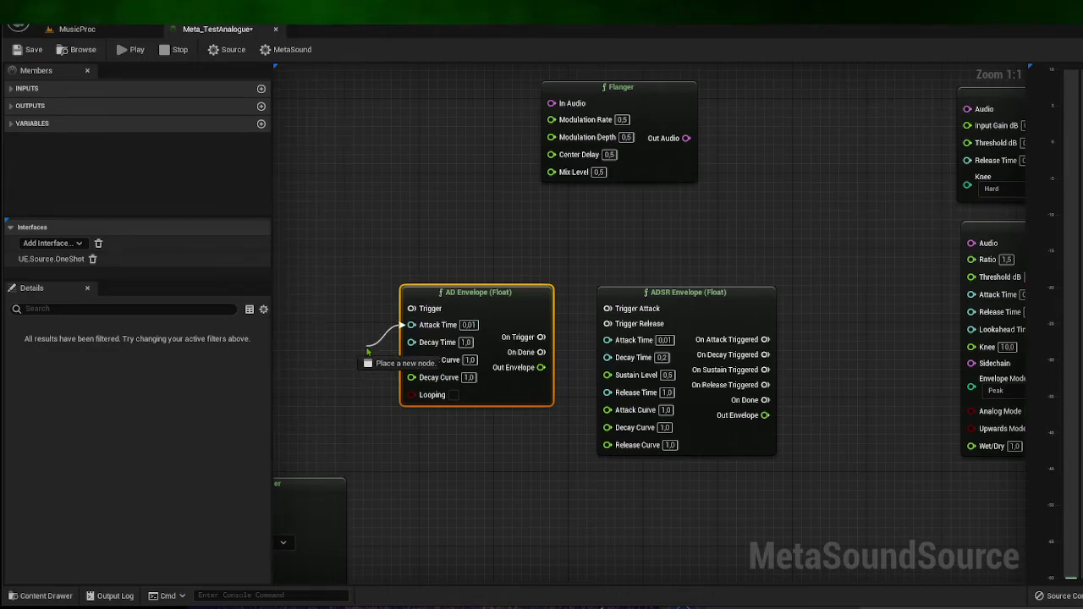
left_click_drag(368, 350, 367, 351)
left_click(350, 312)
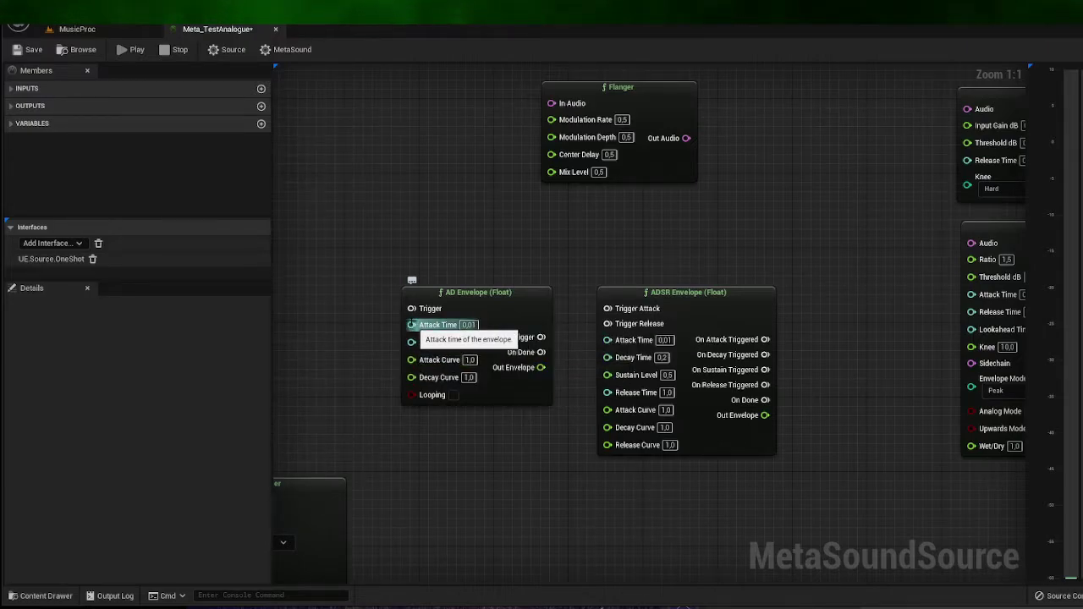
Step: Select the AD Envelope (Float) and ADSR Envelope (Float) nodes together
right_click_drag(373, 282, 474, 240)
left_click_drag(415, 165, 930, 415)
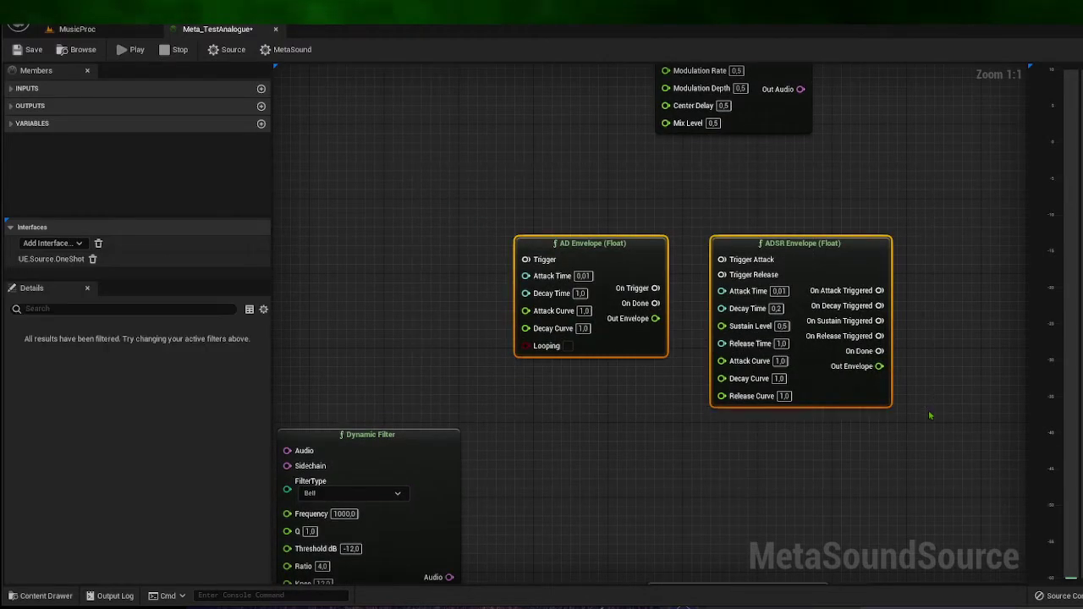
scroll(621, 351, "down", 5)
right_click_drag(695, 322, 704, 318)
Step: Try out a Clamp (Int32) node beside the Dynamic Filter and delete it
right_click(630, 418)
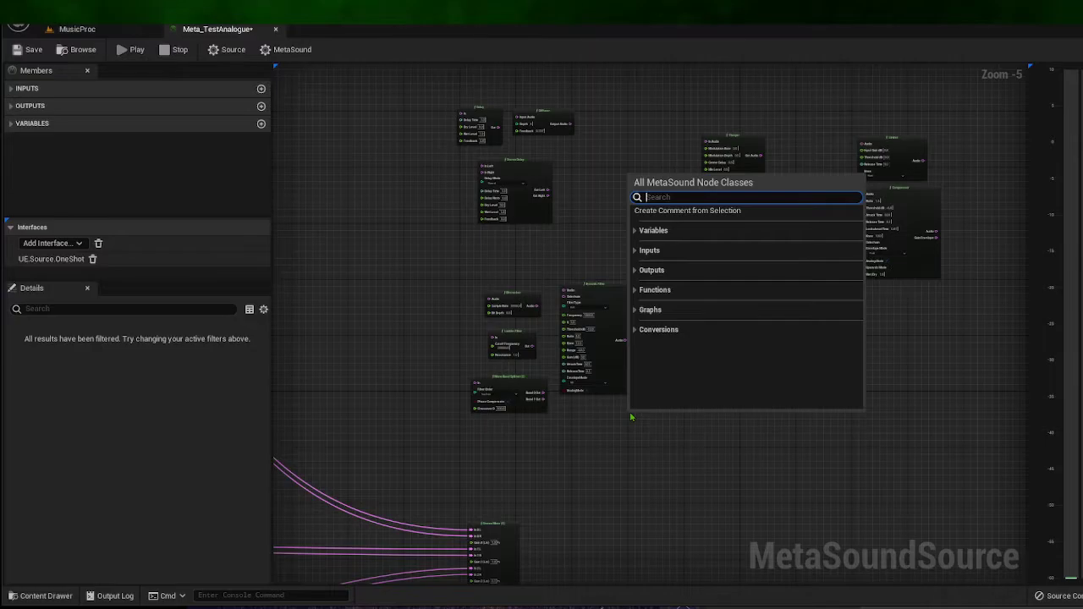
type("cla")
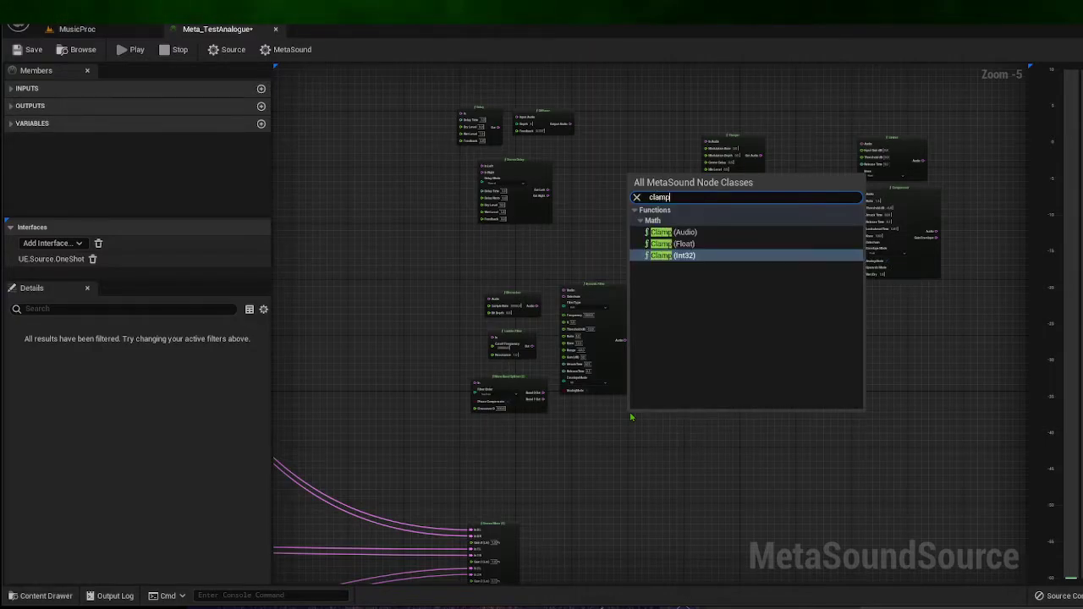
type("mp")
left_click(689, 257)
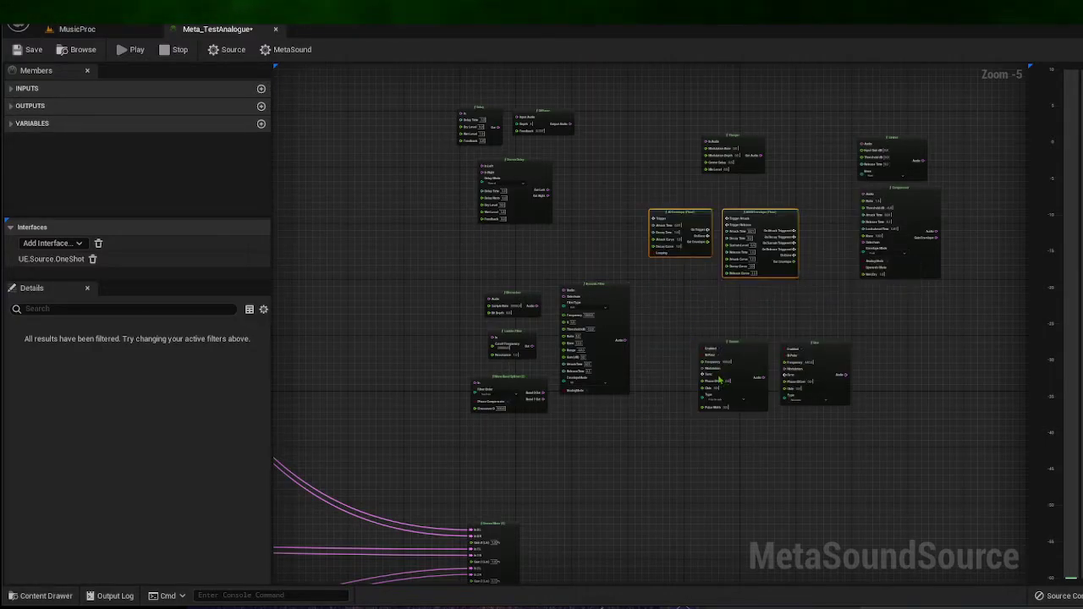
scroll(611, 442, "up", 3)
scroll(611, 441, "up", 2)
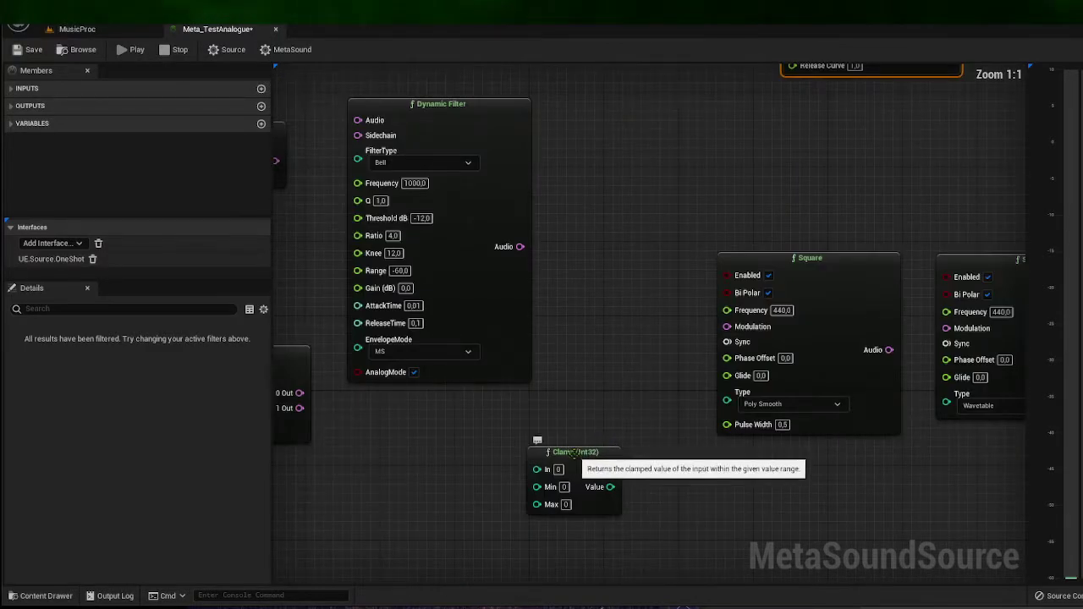
left_click_drag(536, 443, 556, 258)
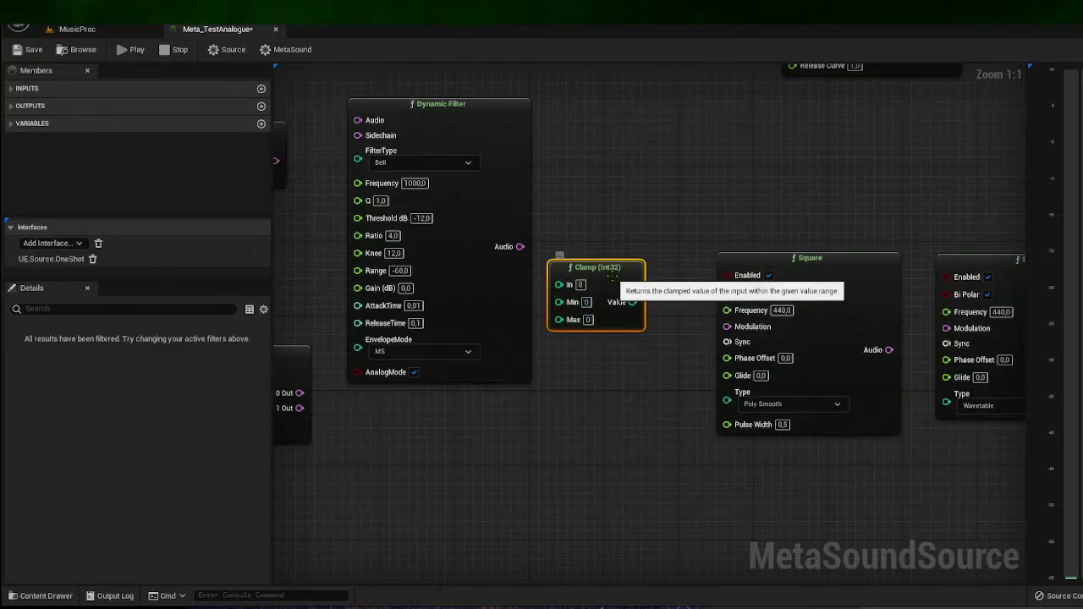
key("Delete")
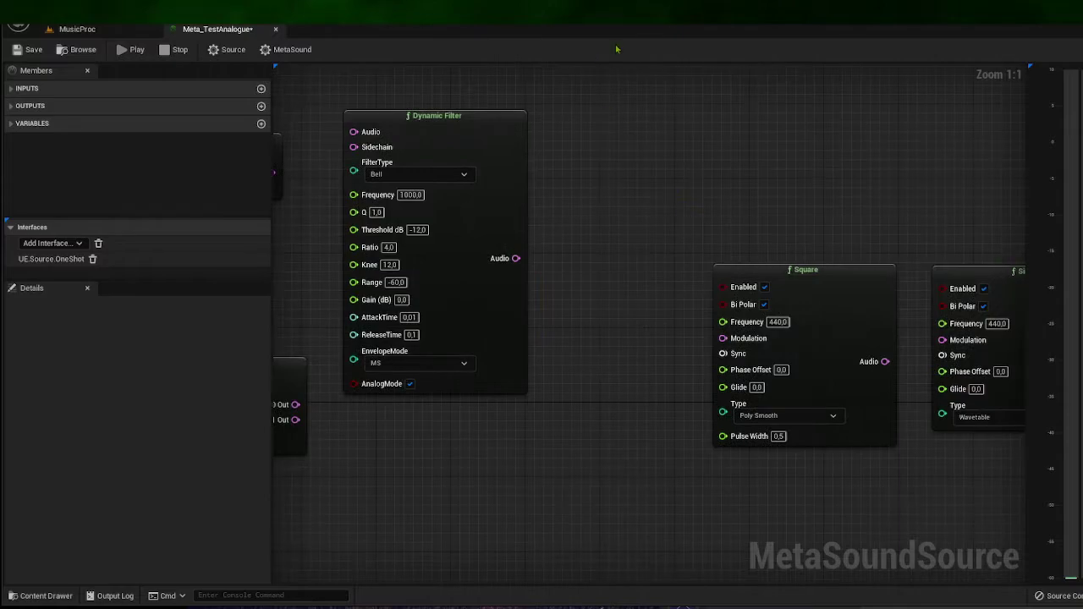
Step: Examine the Flanger node above the envelope nodes, including the description of its In Audio input
scroll(667, 158, "down", 4)
scroll(608, 369, "up", 4)
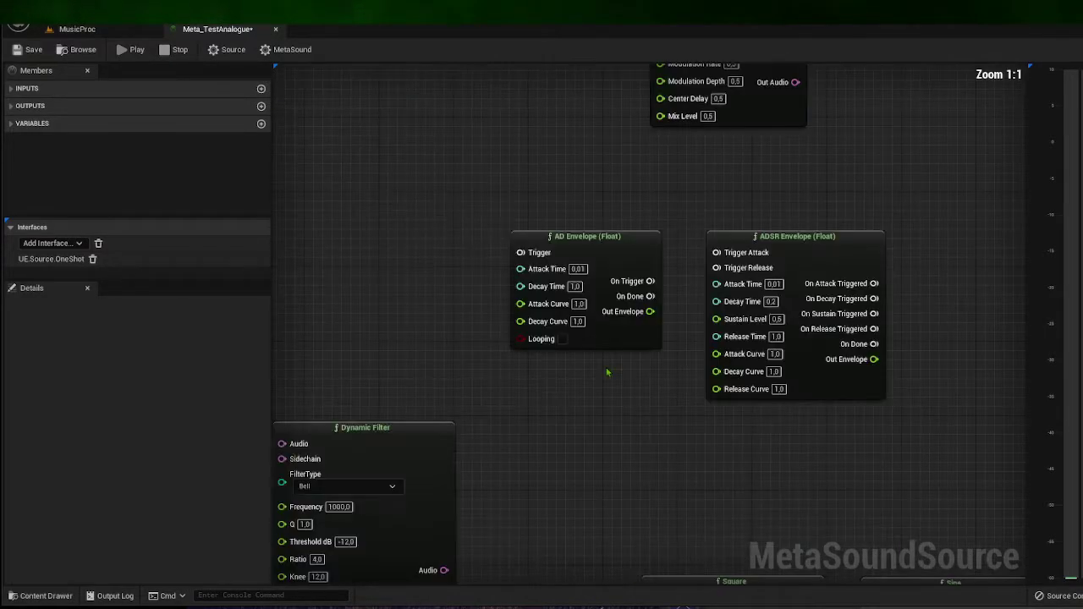
right_click_drag(602, 360, 511, 573)
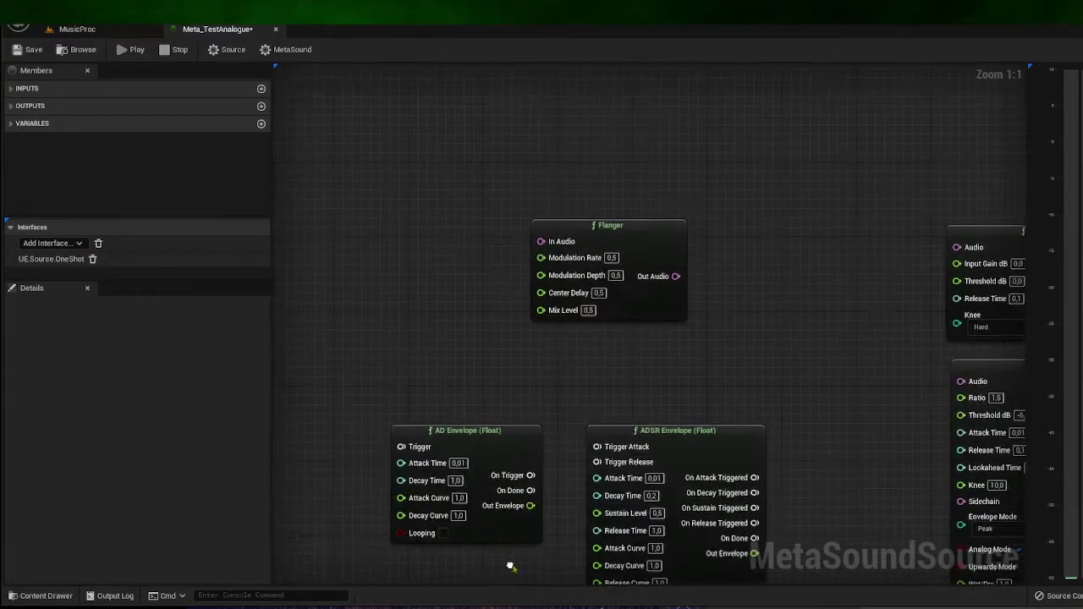
left_click(636, 241)
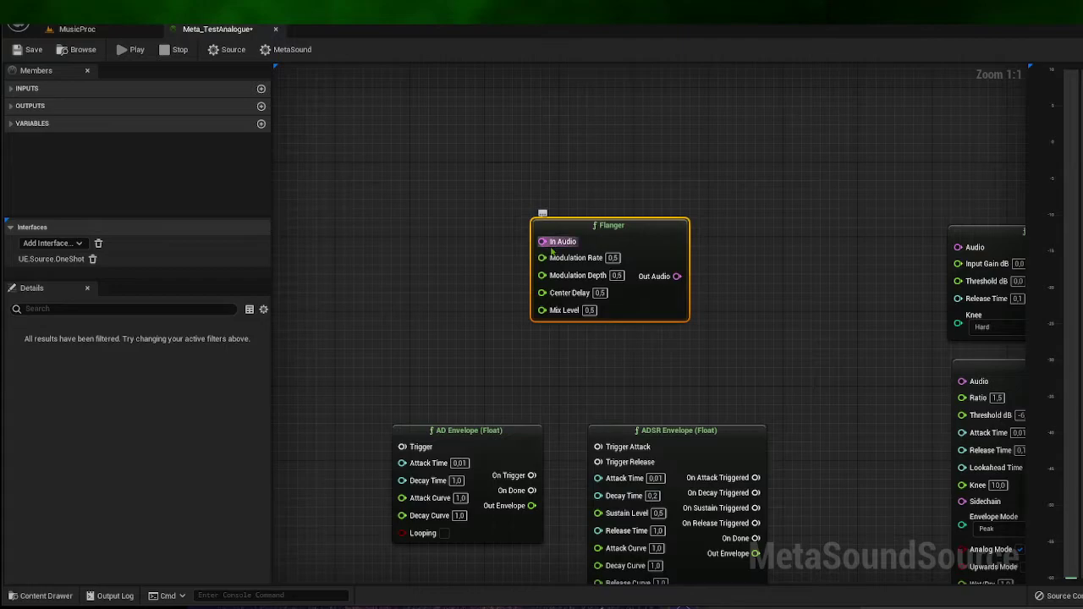
left_click(506, 249)
left_click(538, 244)
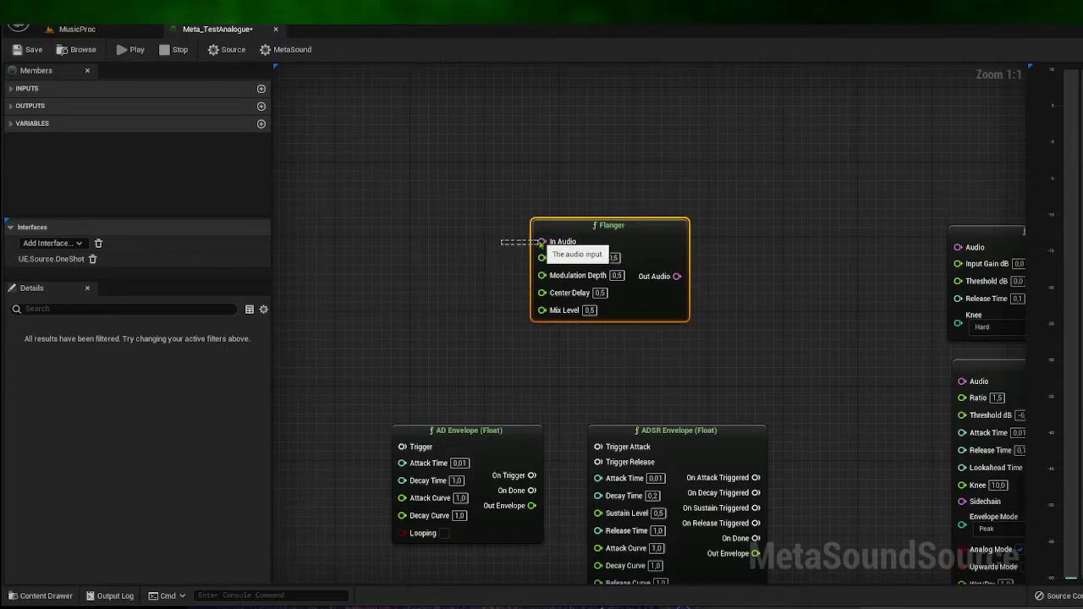
left_click(489, 282)
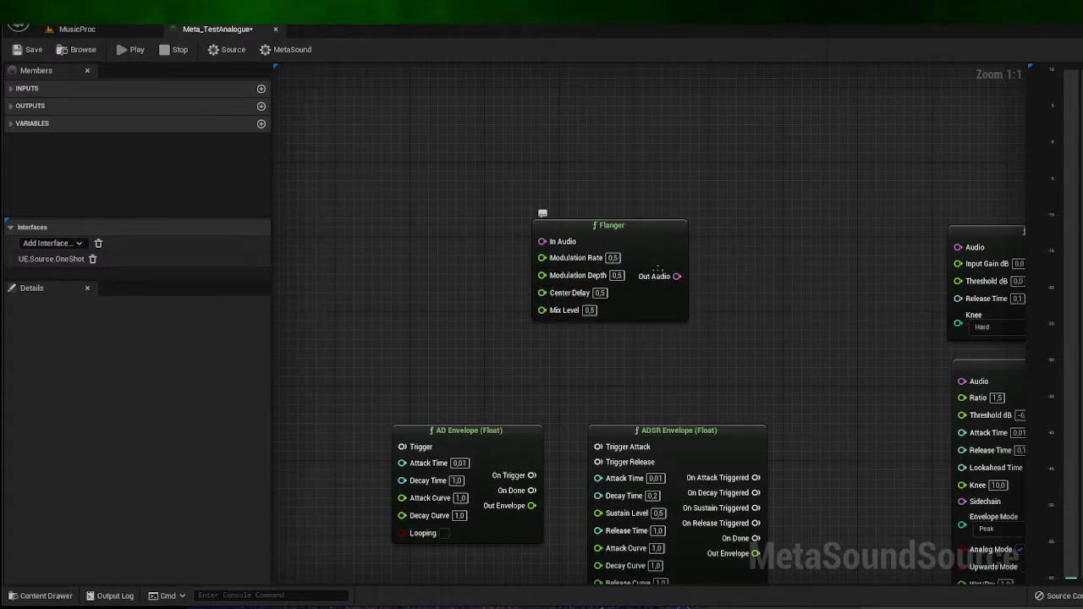
Step: Move the Flanger node slightly up and to the right above the ADSR Envelope node
left_click_drag(645, 245, 672, 206)
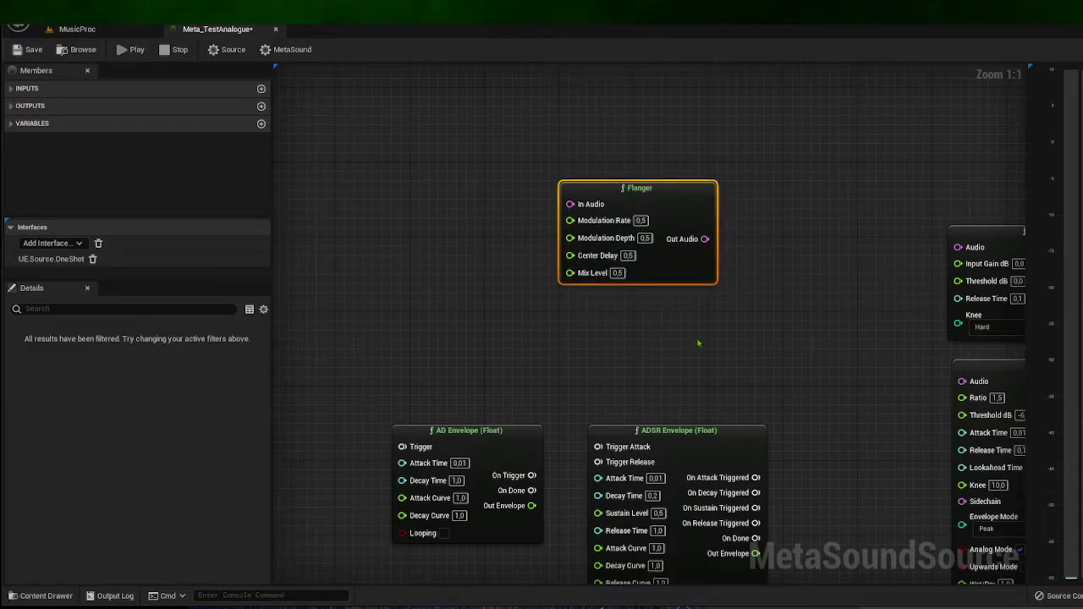
left_click_drag(571, 221, 504, 267)
left_click(556, 213)
left_click(566, 257)
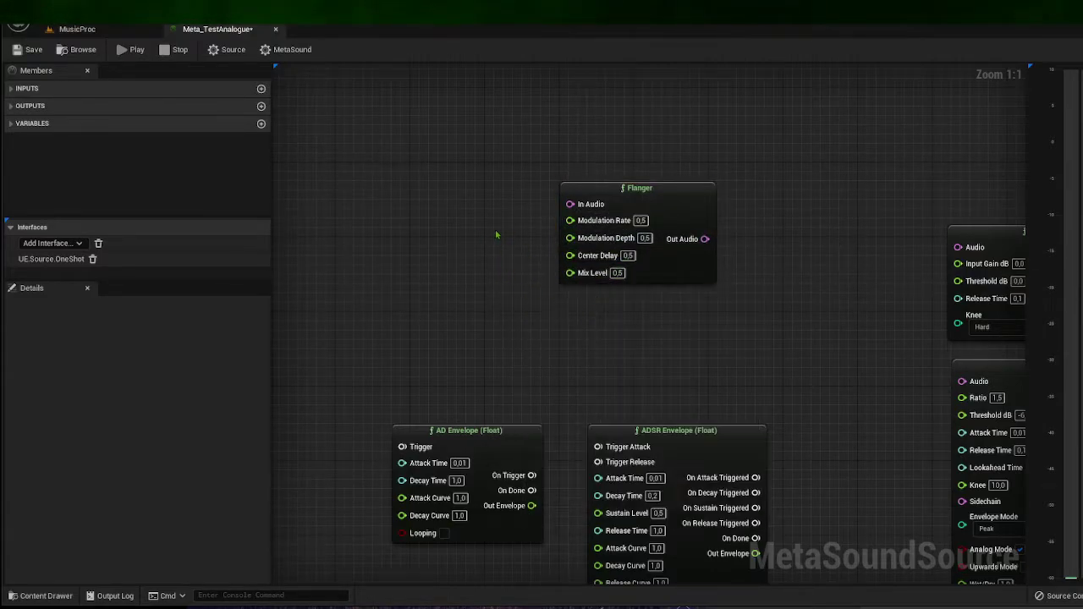
Step: Survey the connected sections of the MetaSound graph one by one and come back to the Flanger node
scroll(524, 244, "down", 11)
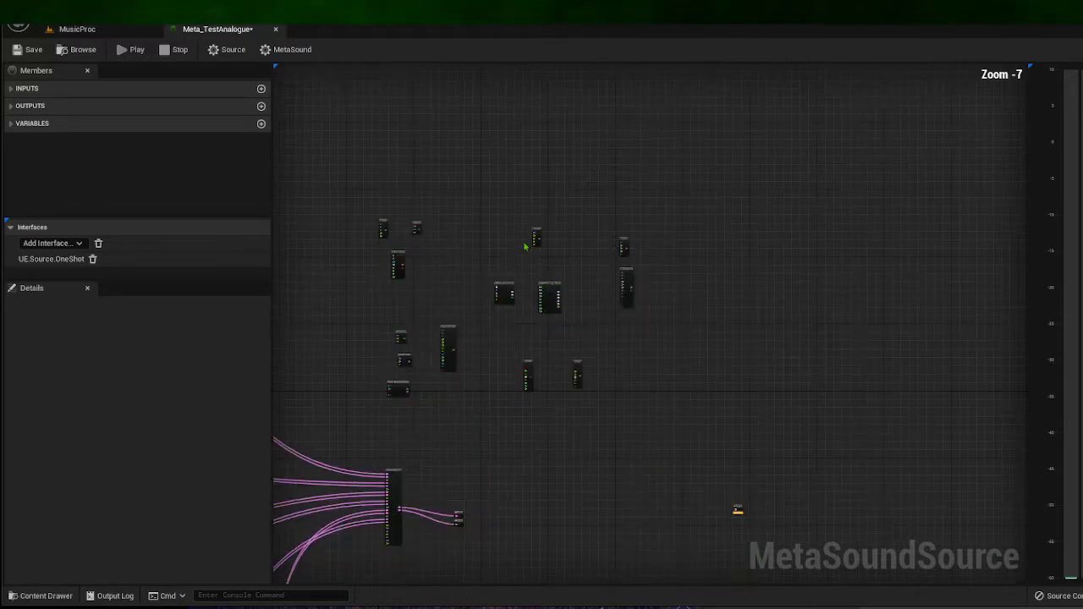
right_click_drag(394, 268, 841, 172)
right_click_drag(525, 212, 731, 304)
left_click_drag(482, 111, 883, 331)
right_click_drag(626, 326, 706, 120)
left_click_drag(348, 206, 871, 459)
right_click_drag(936, 474, 604, 235)
right_click_drag(512, 54, 506, 218)
left_click_drag(415, 138, 652, 247)
right_click_drag(689, 370, 711, 178)
left_click_drag(400, 326, 883, 430)
right_click_drag(537, 502, 776, 375)
right_click_drag(437, 474, 486, 447)
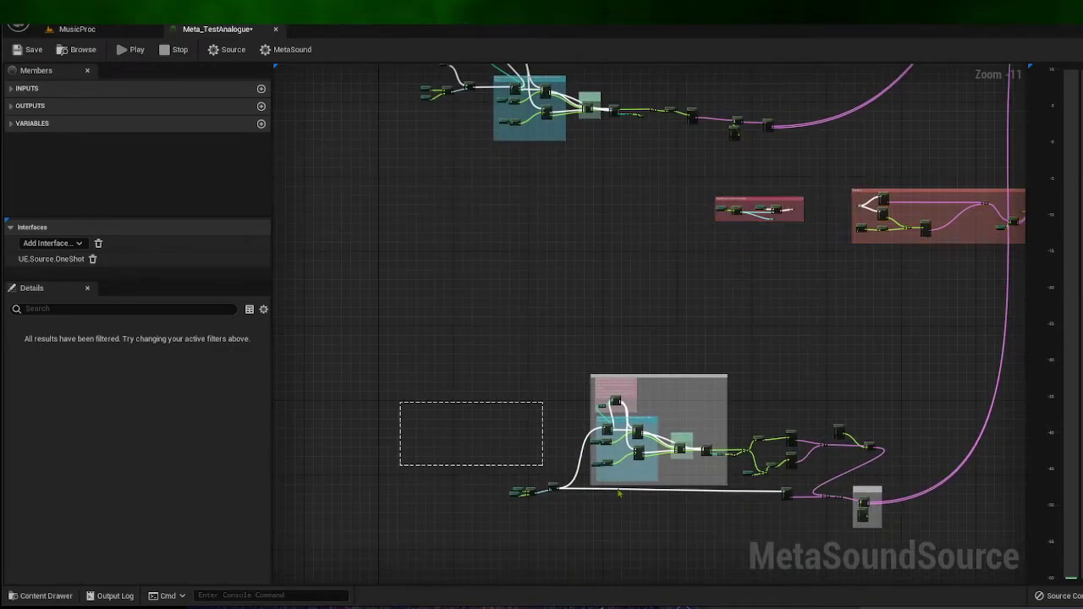
right_click_drag(945, 411, 588, 490)
left_click_drag(849, 191, 645, 550)
right_click_drag(713, 532, 713, 227)
right_click_drag(767, 112, 622, 426)
scroll(521, 136, "up", 11)
right_click_drag(679, 377, 563, 121)
right_click_drag(617, 246, 616, 85)
right_click_drag(858, 324, 383, 416)
right_click_drag(688, 162, 678, 370)
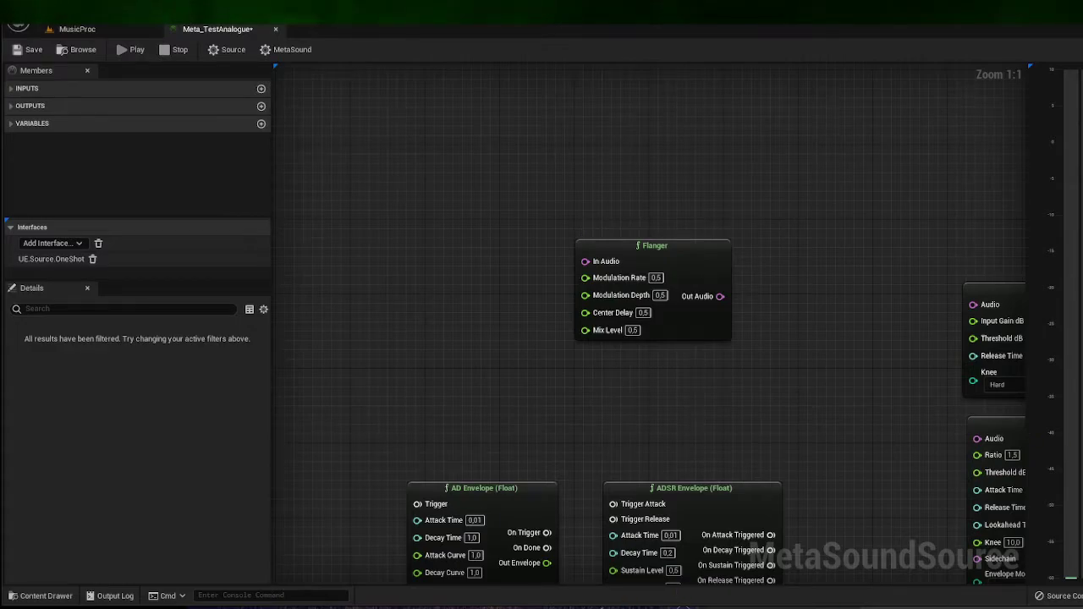
Step: Switch to the stream chat and look through the channel's volume and BPM rewards
key("alt+Tab")
left_click(788, 486)
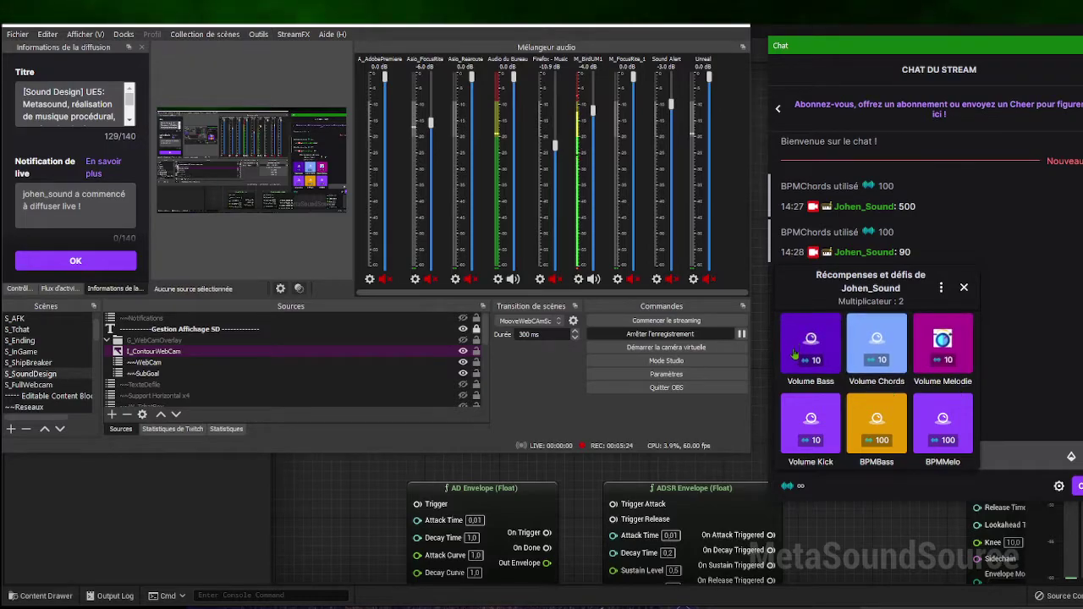
scroll(911, 373, "down", 3)
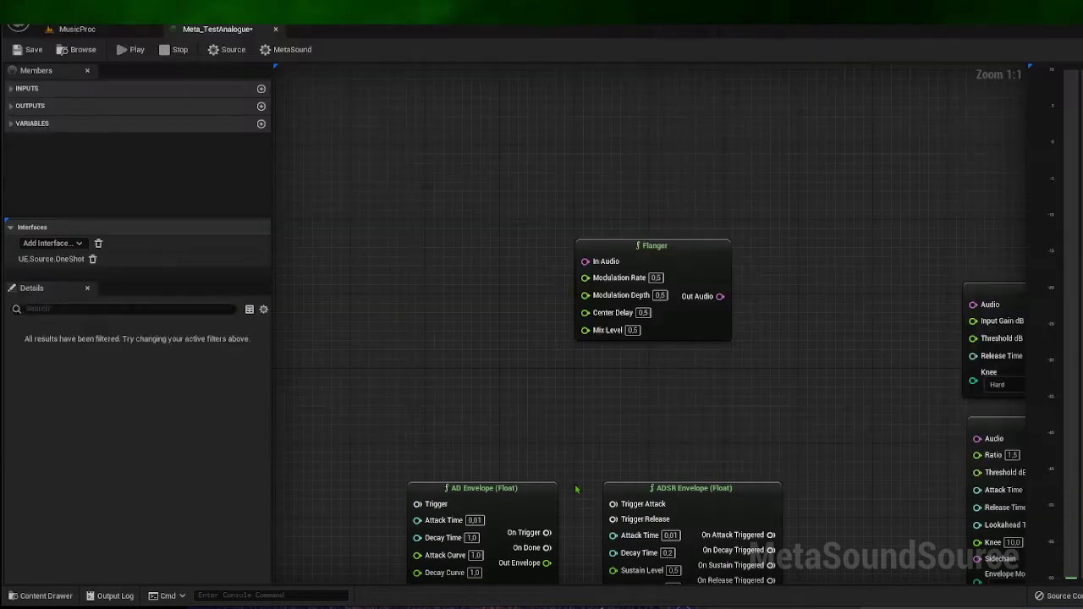
Step: Return to the MetaSound graph in Unreal Editor and read the descriptions of the Flanger node and its Mix Level input
left_click(575, 491)
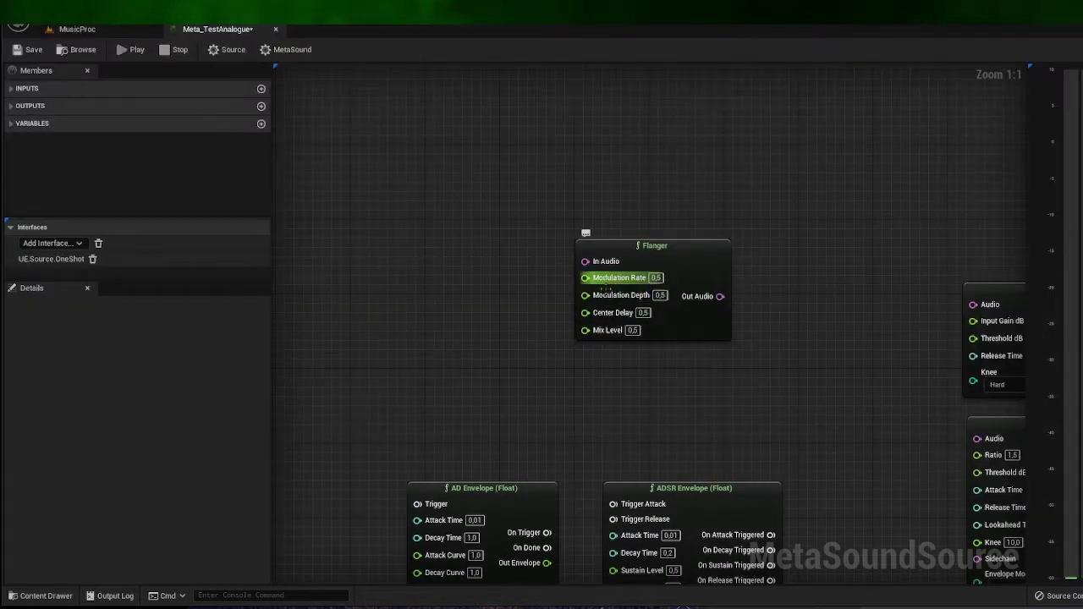
mouse_move(603, 335)
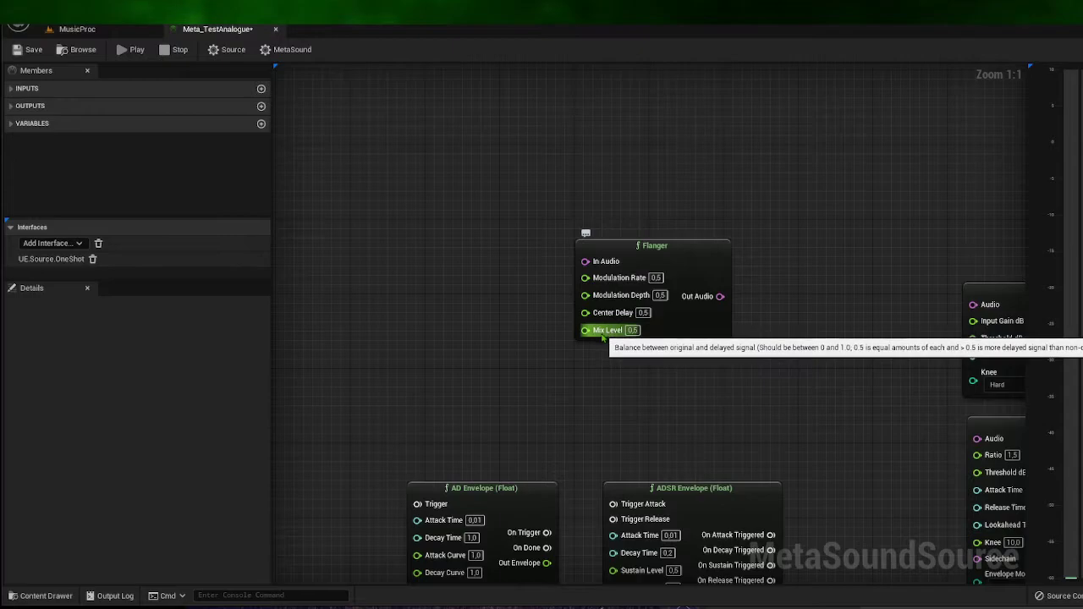
mouse_move(659, 252)
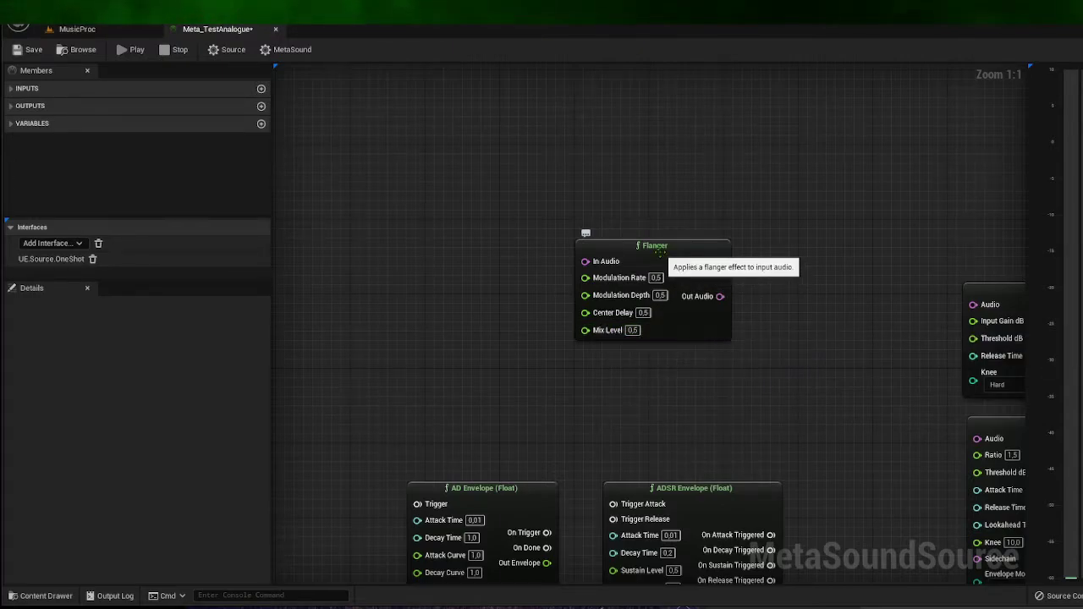
Step: Examine each sound section feeding the mixer in the overall graph, from the grey group down to the lowest chain
scroll(711, 215, "down", 8)
right_click_drag(583, 259, 868, 229)
scroll(726, 231, "down", 4)
right_click_drag(706, 237, 761, 234)
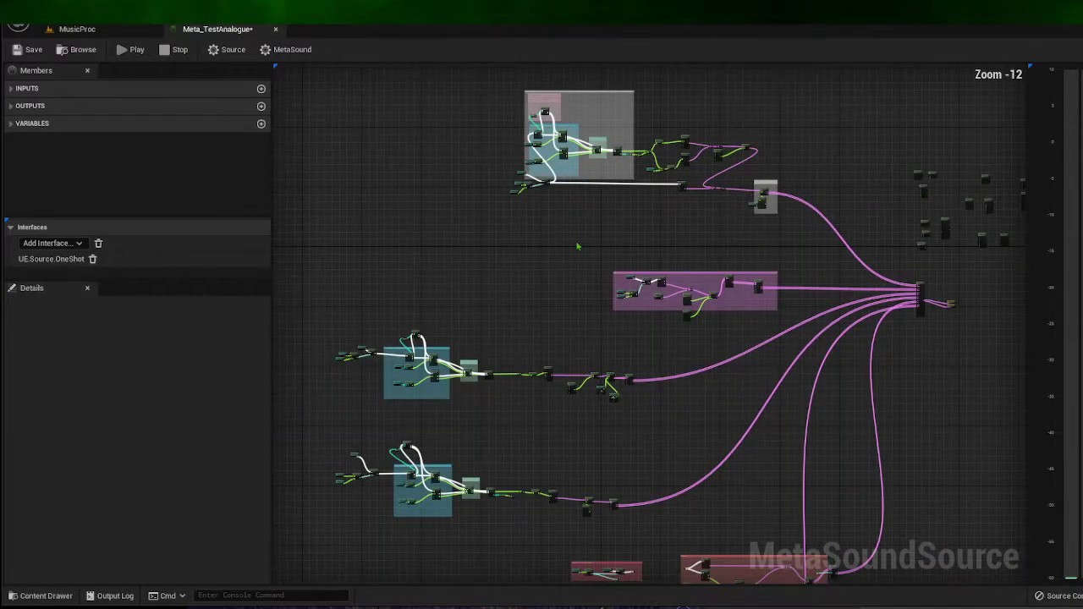
left_click_drag(461, 122, 762, 237)
left_click_drag(563, 269, 820, 335)
right_click_drag(667, 445, 668, 289)
left_click_drag(318, 192, 512, 411)
right_click_drag(512, 411, 447, 307)
left_click_drag(454, 298, 810, 372)
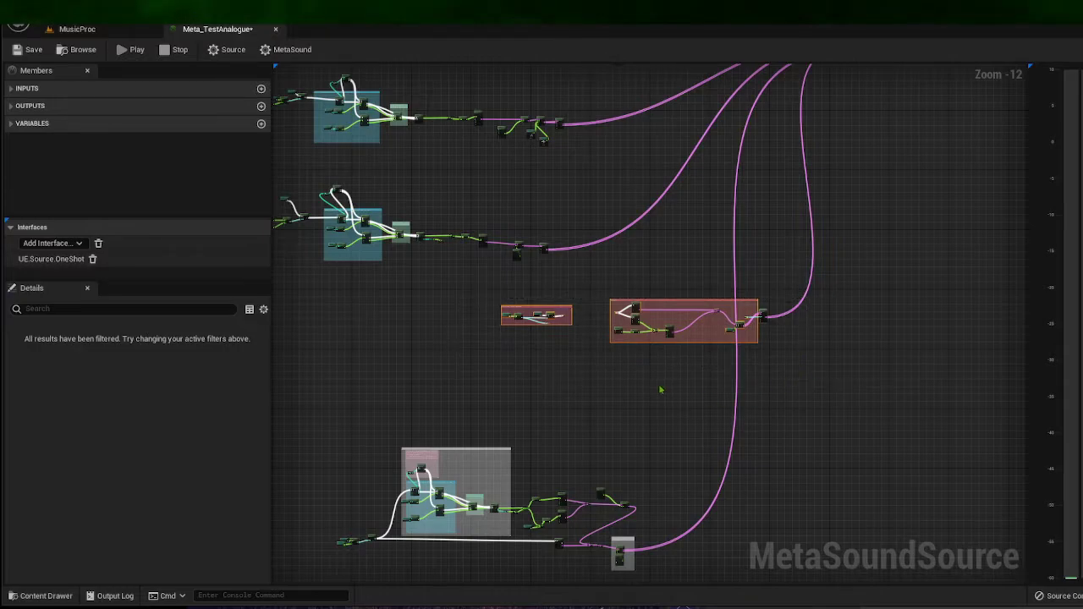
right_click_drag(660, 400, 654, 308)
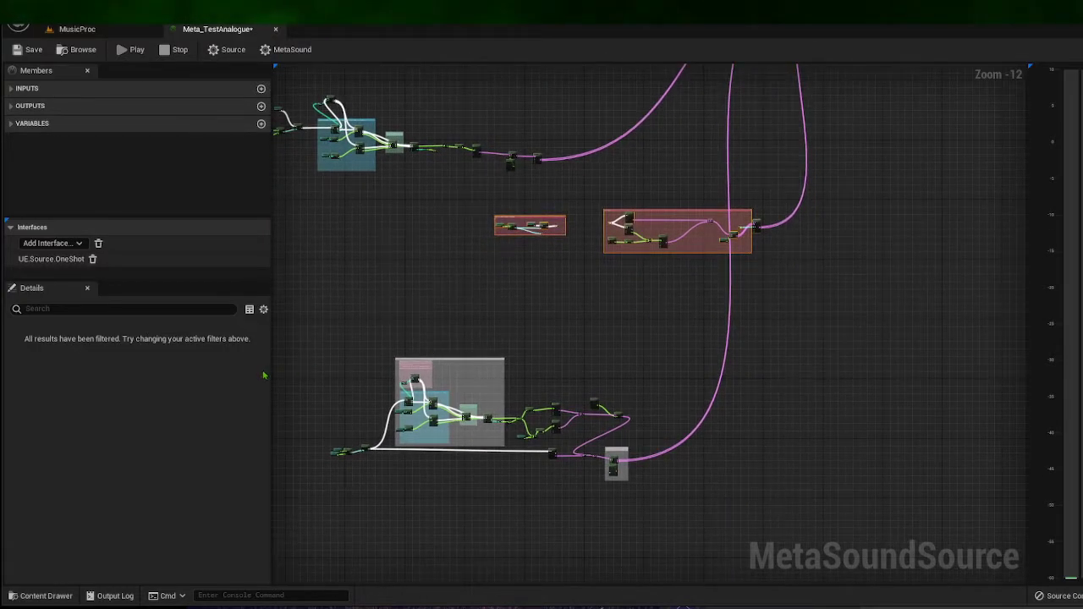
left_click_drag(288, 344, 685, 486)
Step: Go back to the Flanger node and select it to examine its parameters
scroll(689, 296, "up", 13)
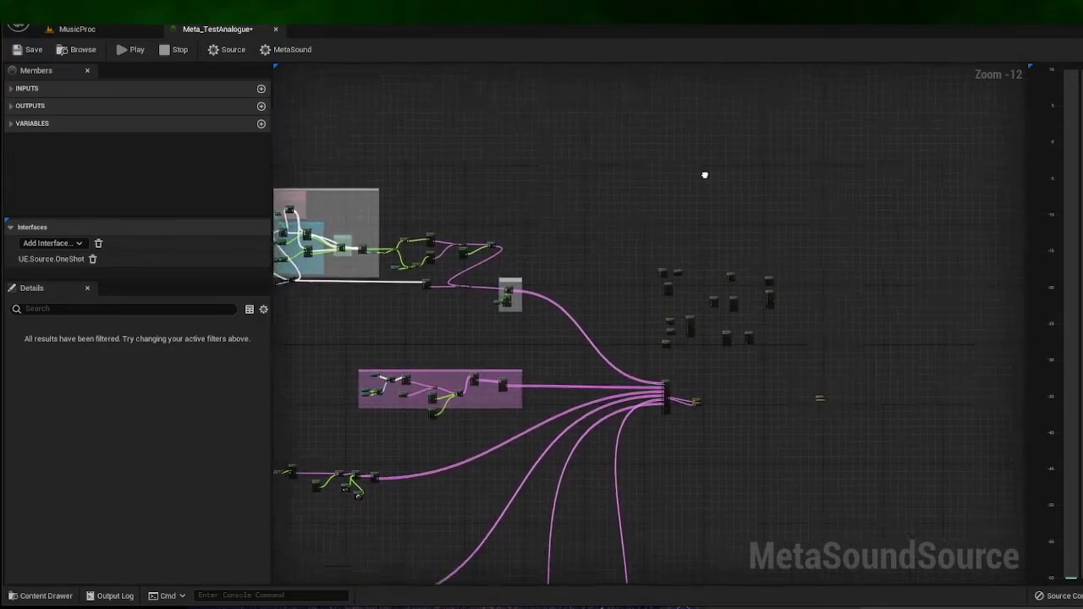
right_click_drag(735, 318, 565, 390)
left_click_drag(592, 139, 788, 300)
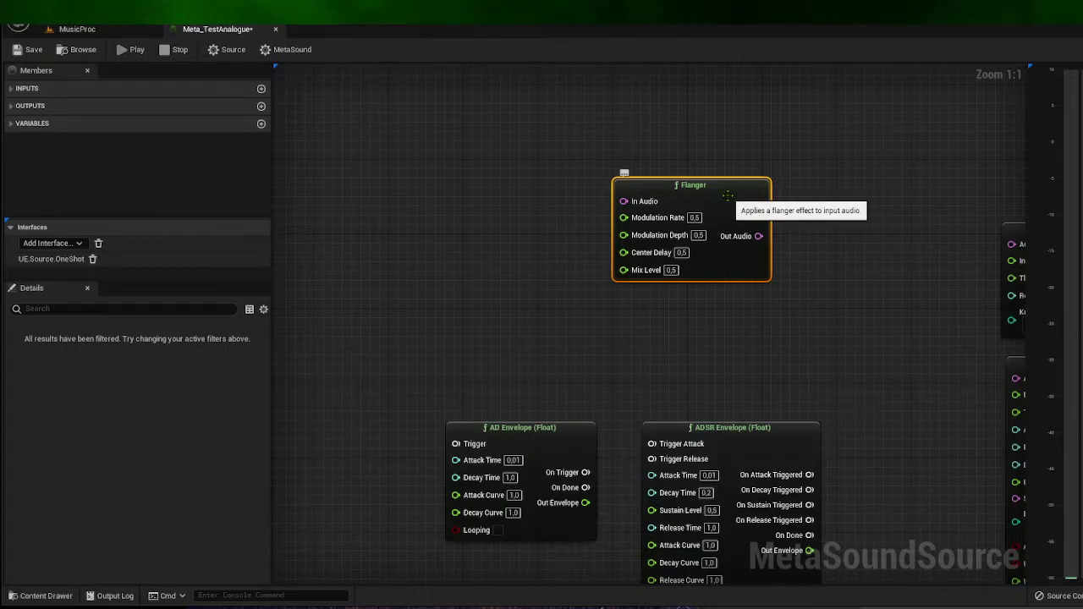
left_click(693, 317)
left_click(737, 256)
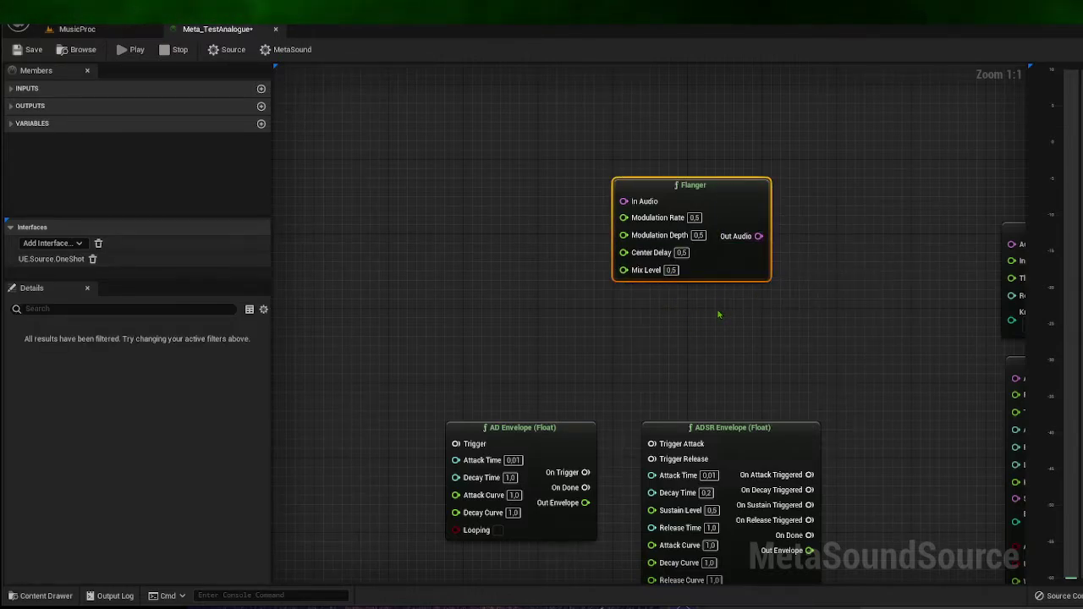
Step: Add an LFO generator node and place it just left of the Flanger node
right_click_drag(563, 303, 822, 117)
scroll(658, 133, "down", 2)
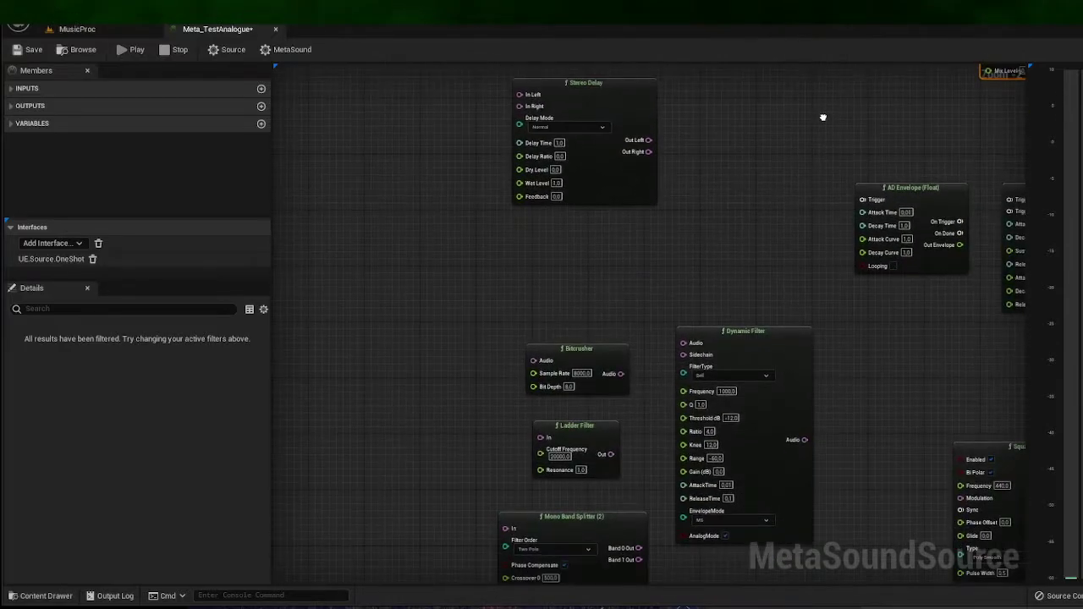
mouse_move(863, 401)
right_mouse_down()
mouse_move(654, 259)
mouse_move(494, 299)
mouse_move(321, 445)
right_mouse_up()
mouse_move(606, 140)
right_mouse_down()
mouse_move(631, 305)
mouse_move(680, 372)
mouse_move(823, 324)
right_mouse_up()
right_click(526, 252)
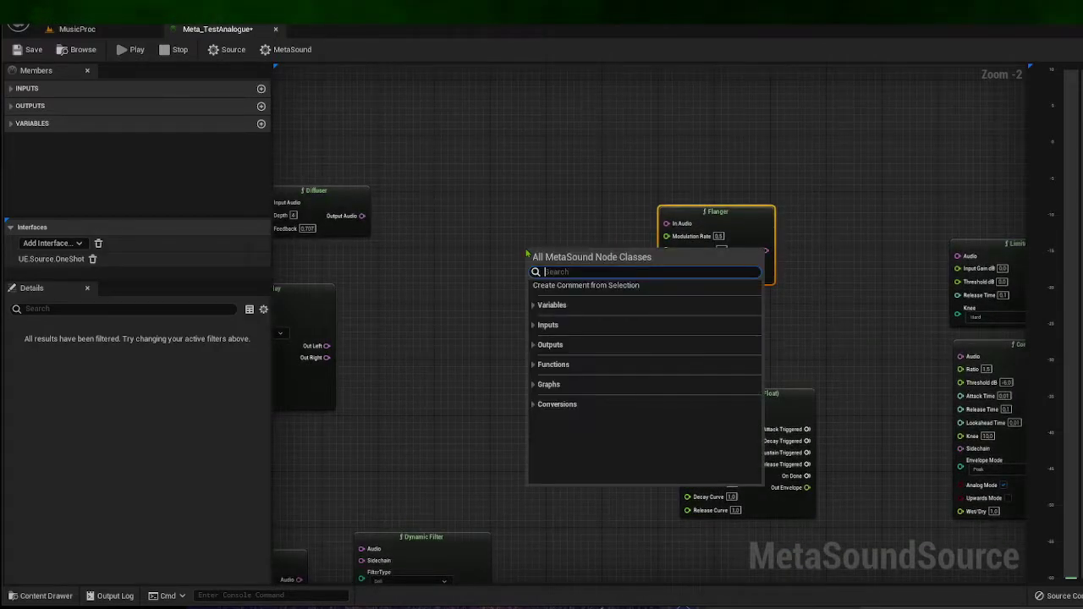
type("LFO")
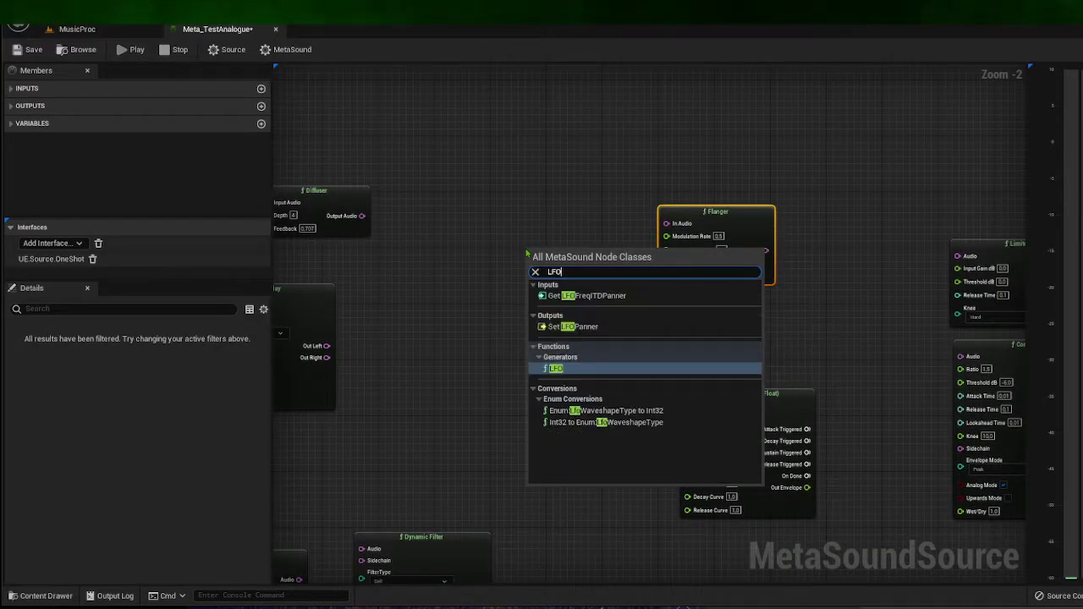
left_click(568, 367)
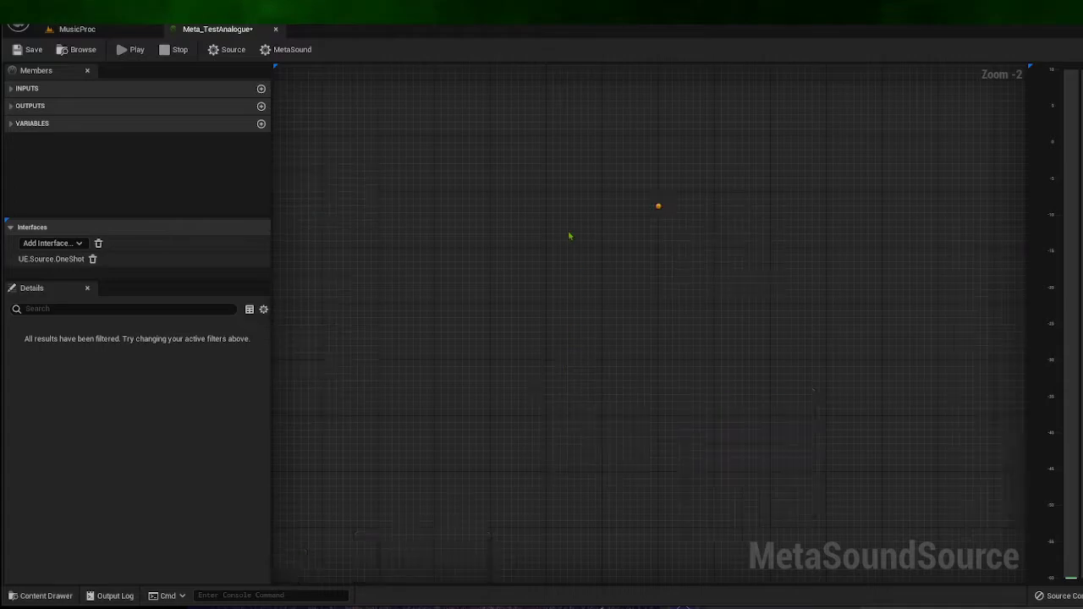
left_click_drag(617, 261, 593, 225)
scroll(635, 281, "up", 2)
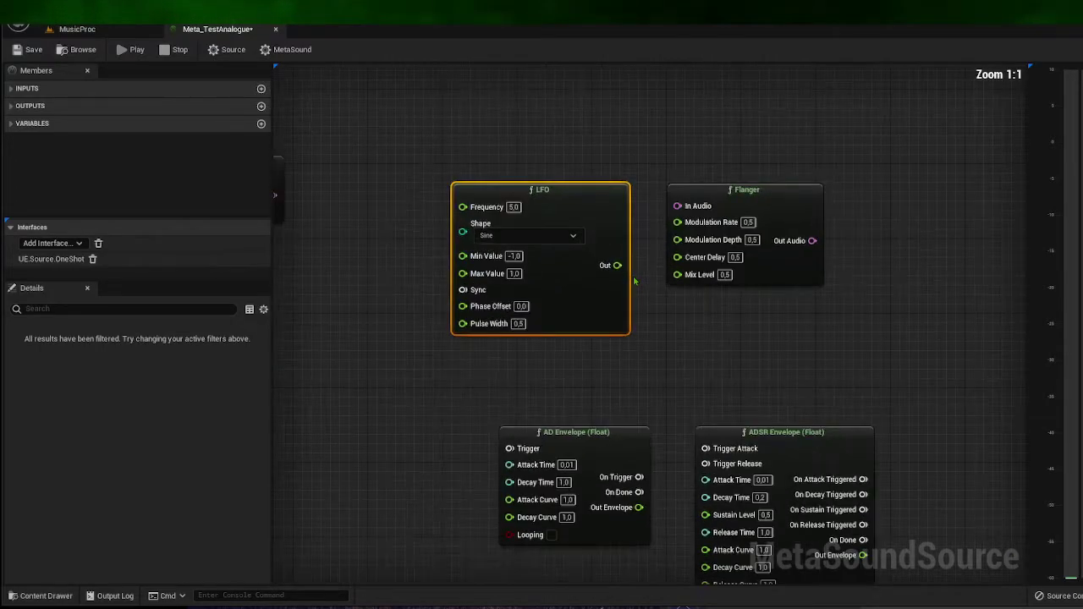
Step: Connect the LFO's Out to the Flanger's Mix Level and look through the LFO's Shape options, keeping Sine
right_click_drag(635, 281, 637, 325)
left_click_drag(588, 313, 648, 322)
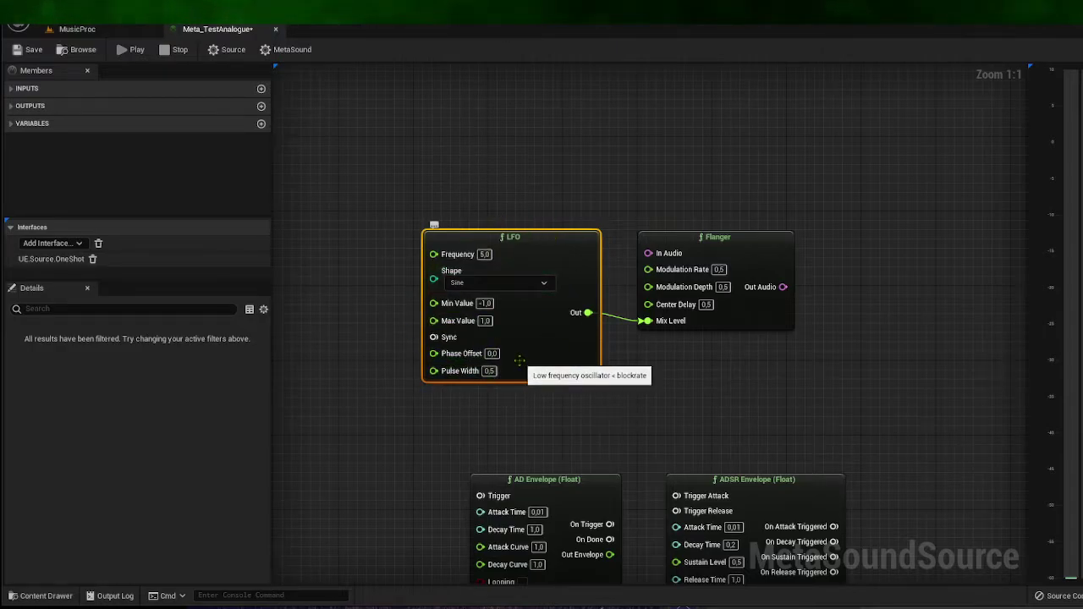
left_click(506, 283)
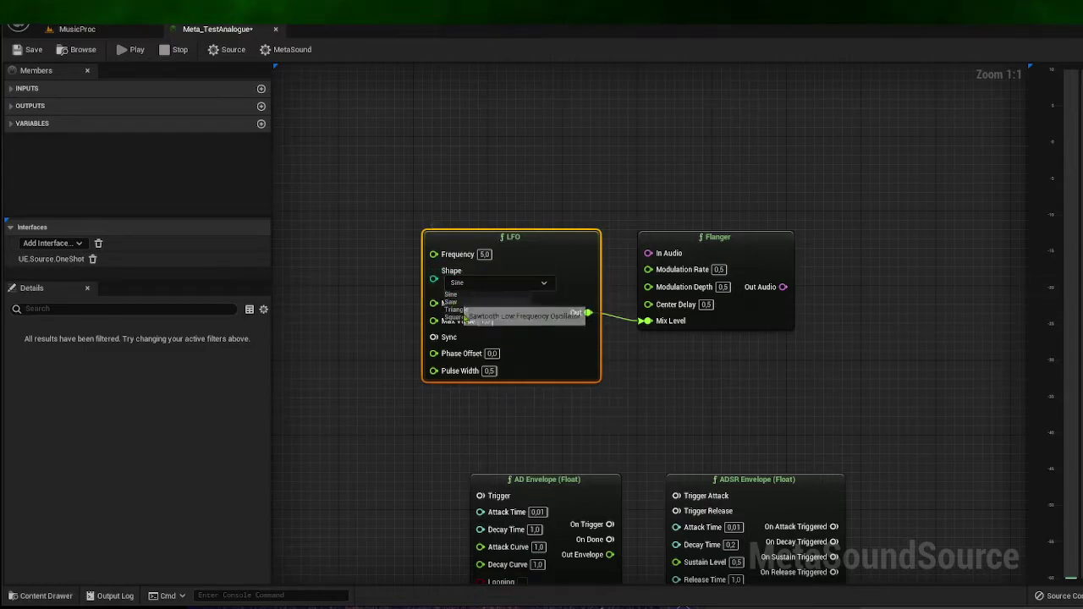
left_click(558, 360)
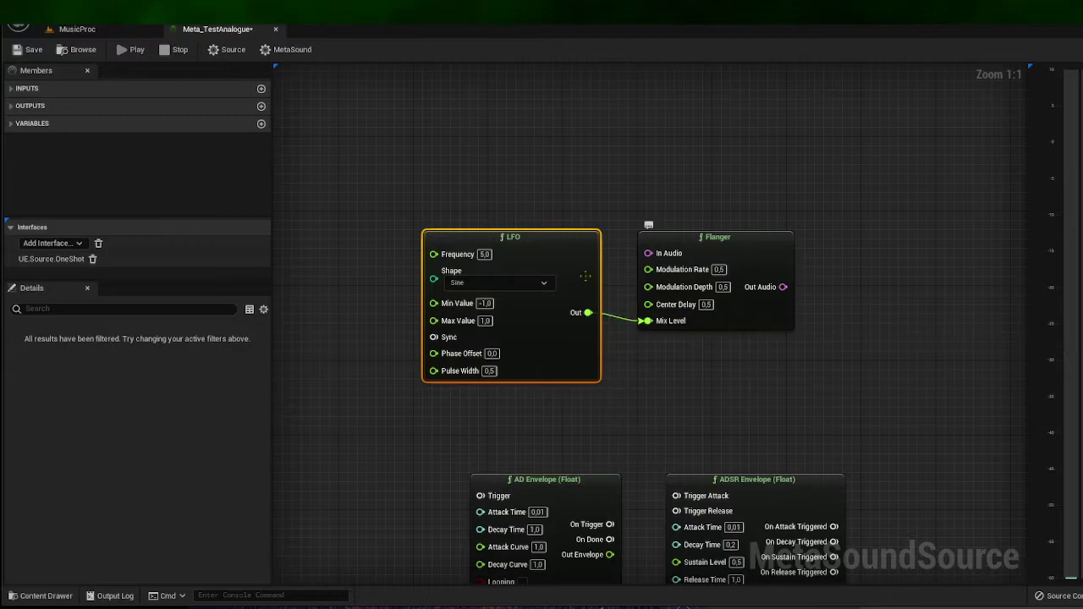
Step: Examine the Flanger's modulation parameters and reposition the LFO node beside it, slightly higher than the Flanger
left_click(711, 241)
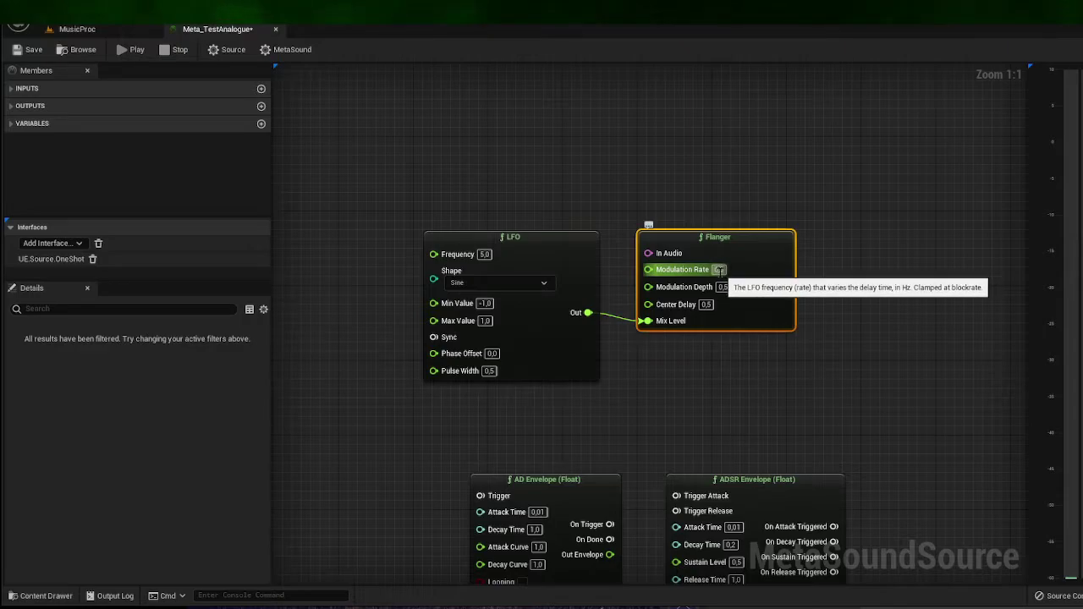
left_click(583, 254)
left_click_drag(373, 176, 612, 412)
left_click_drag(564, 261, 575, 354)
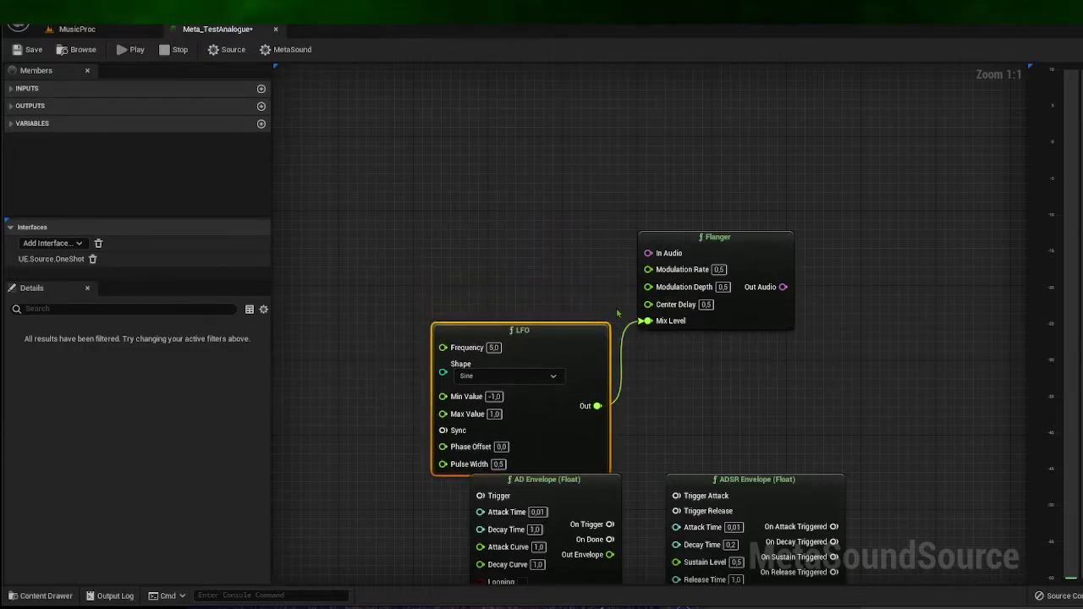
left_click_drag(647, 305, 523, 270)
right_click(420, 289)
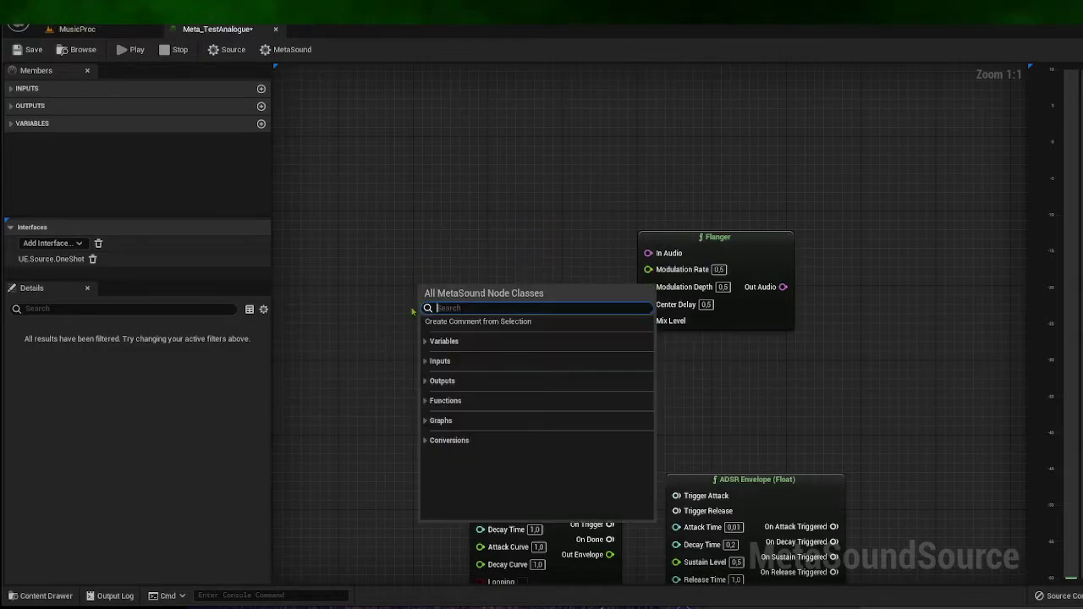
left_click(383, 293)
left_click_drag(418, 328, 450, 251)
left_click_drag(559, 340, 559, 210)
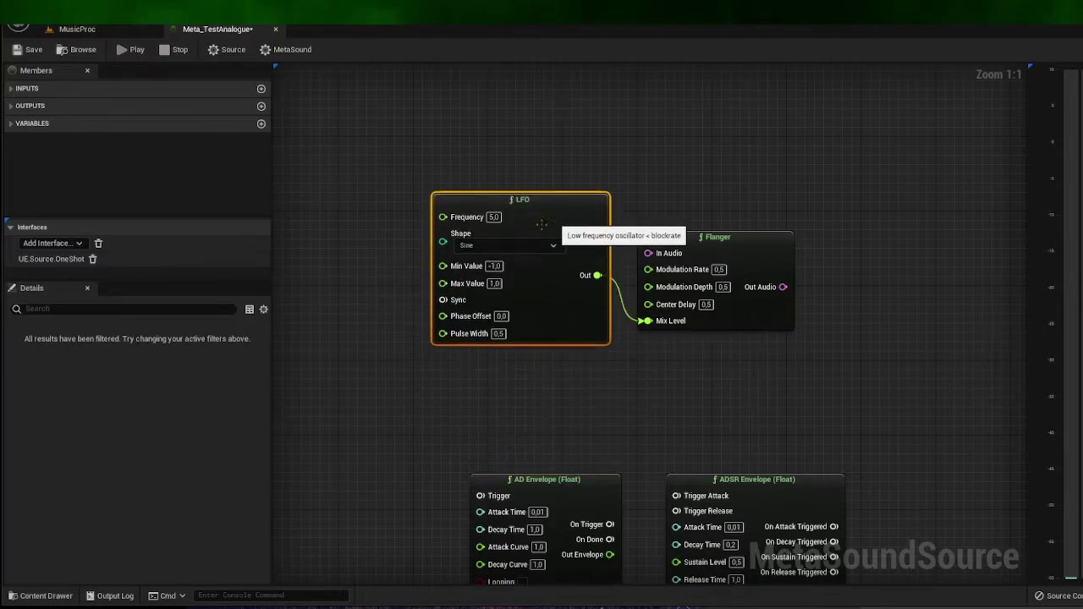
left_click_drag(440, 217, 358, 230)
left_click_drag(440, 284, 379, 350)
left_click(427, 319)
key("Escape")
left_click_drag(443, 242, 366, 245)
key("Escape")
left_click_drag(443, 218, 376, 217)
key("Escape")
Step: Move the LFO node farther left and below the Flanger's level, and select the Flanger node
left_click_drag(474, 203, 363, 306)
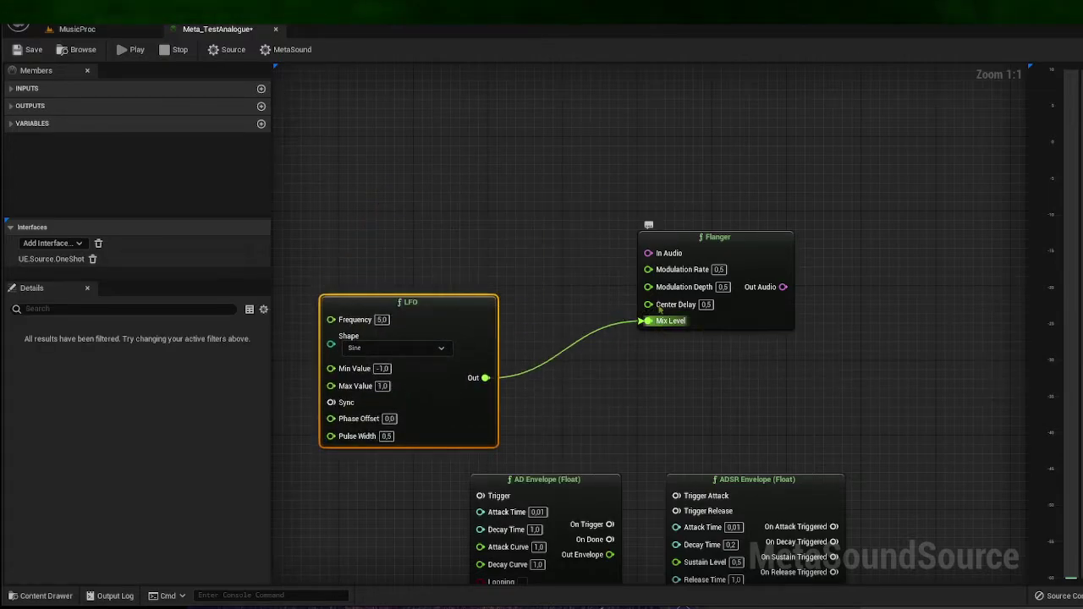
left_click_drag(548, 144, 811, 352)
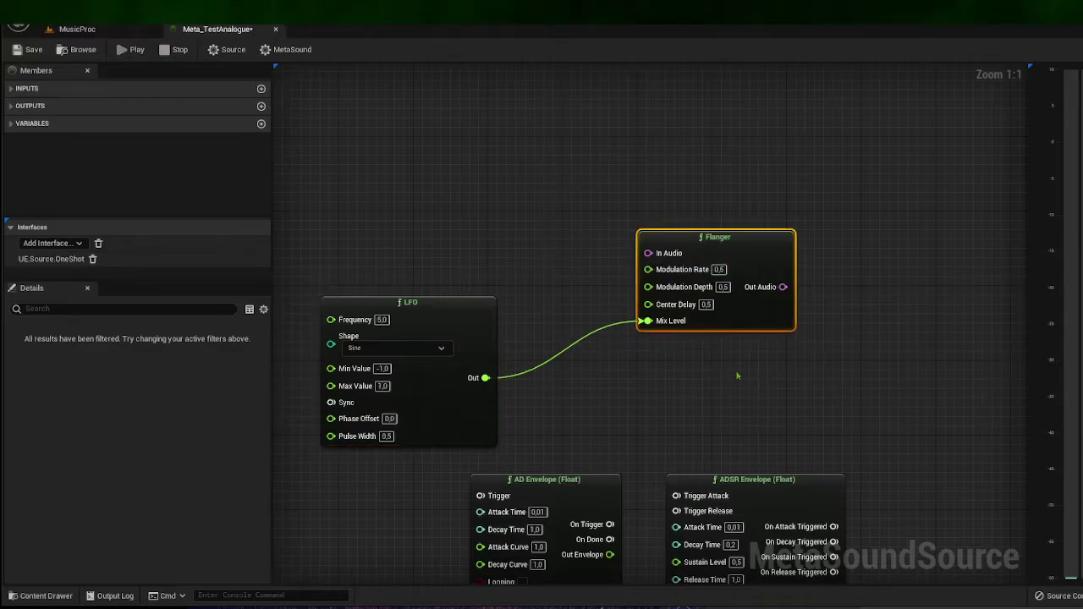
right_click(704, 213)
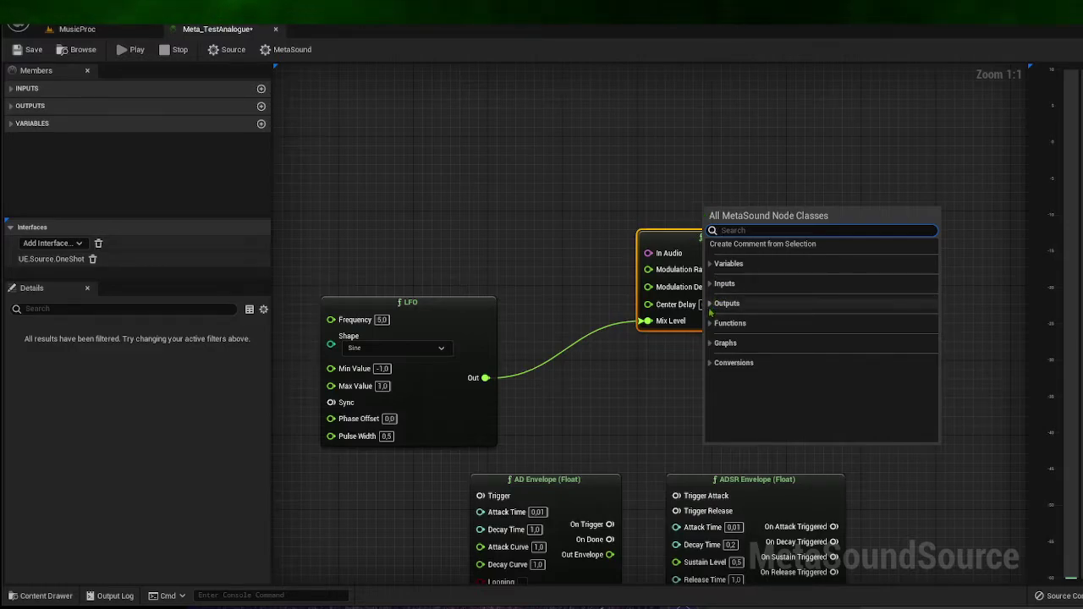
Step: Examine the AD and ADSR Envelope nodes, and the Bitcrusher, Ladder Filter, Mono Band Splitter and Dynamic Filter nodes
right_click_drag(580, 273, 586, 98)
left_click_drag(406, 285, 834, 447)
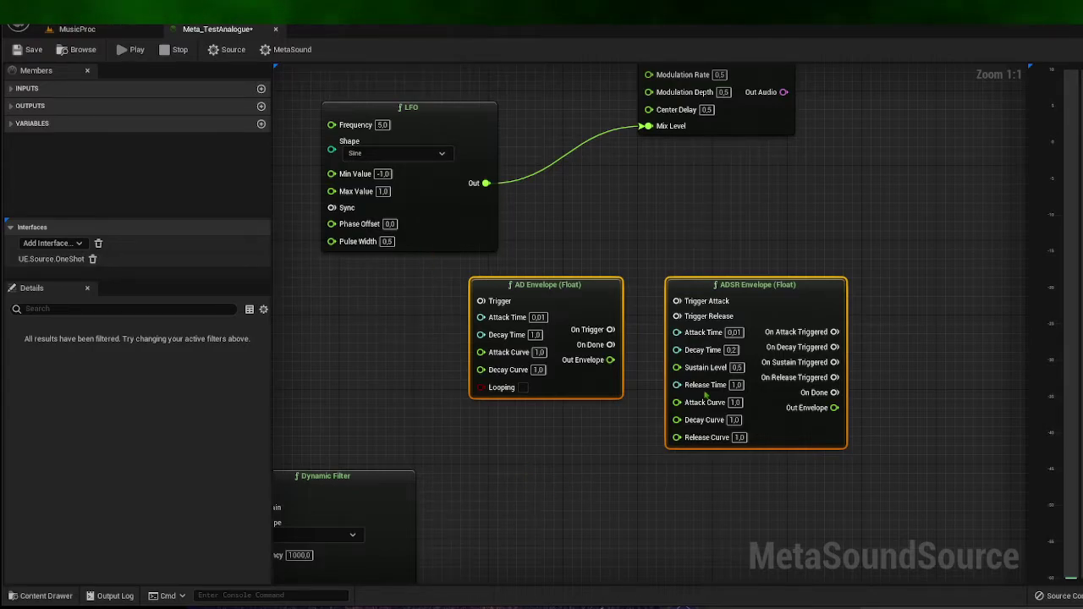
right_click_drag(560, 454, 732, 261)
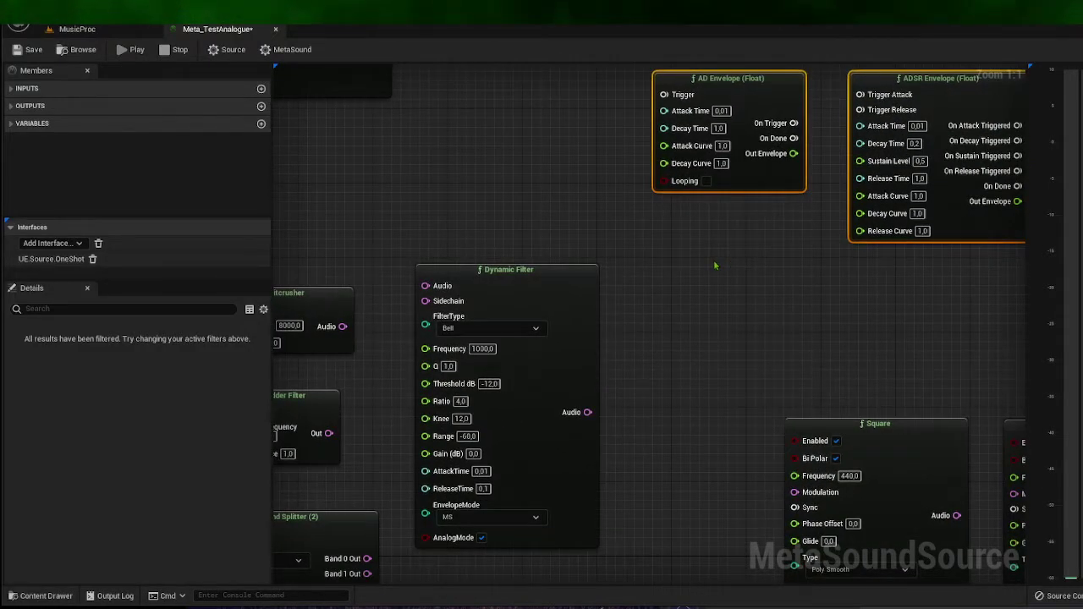
scroll(704, 257, "down", 1)
right_click_drag(704, 257, 926, 193)
left_click(546, 224)
left_click_drag(495, 283, 641, 375)
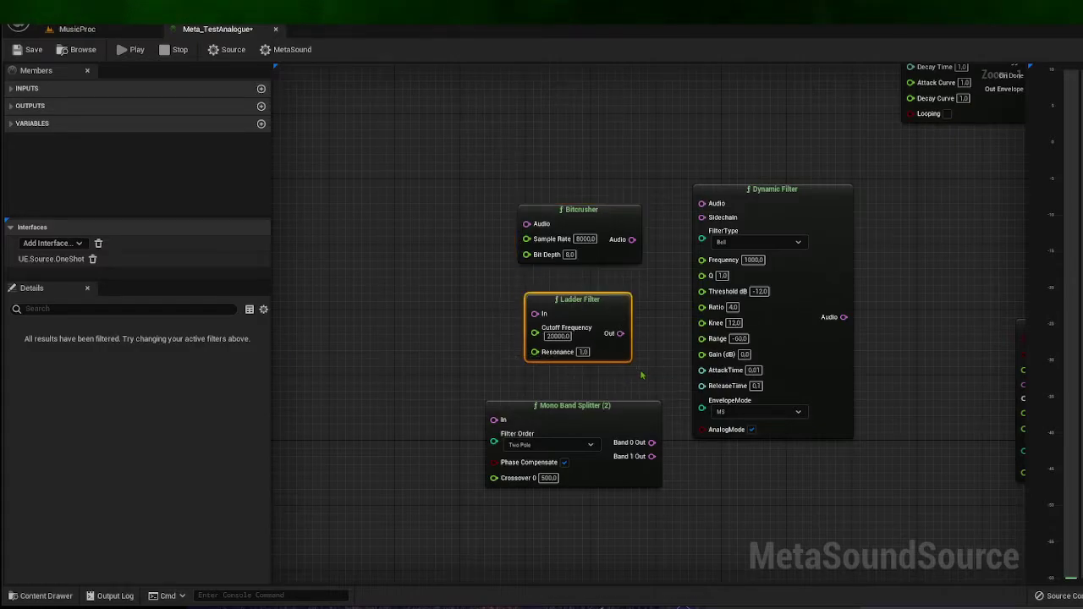
right_click_drag(680, 102, 725, 154)
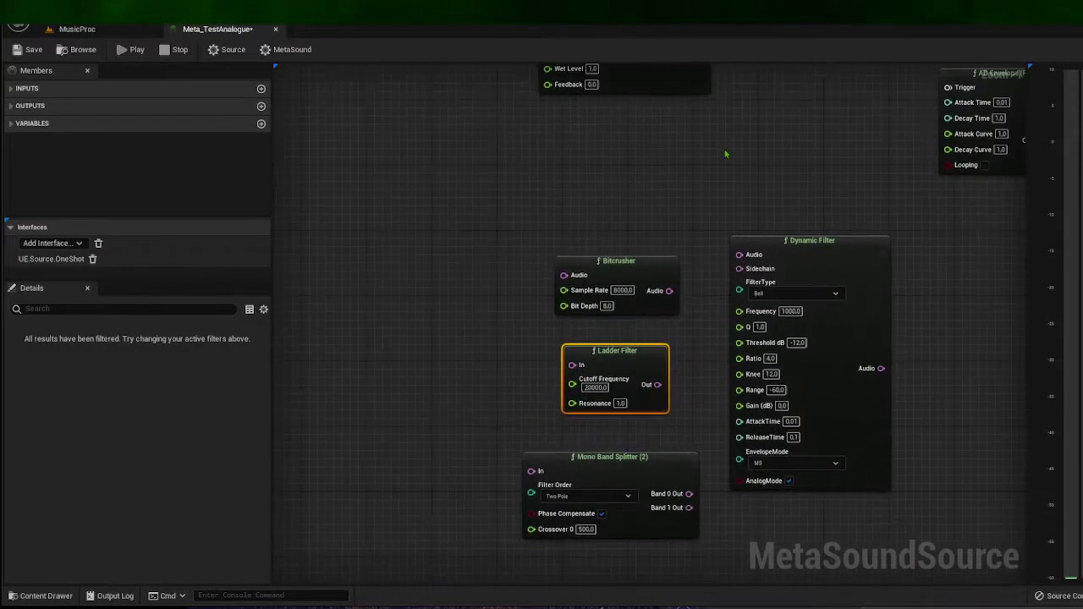
right_click_drag(692, 361, 629, 260)
Step: Examine the Square and Sine oscillator nodes, selecting them together and individually to compare their parameters
right_click_drag(817, 383, 328, 449)
left_click_drag(489, 241, 883, 481)
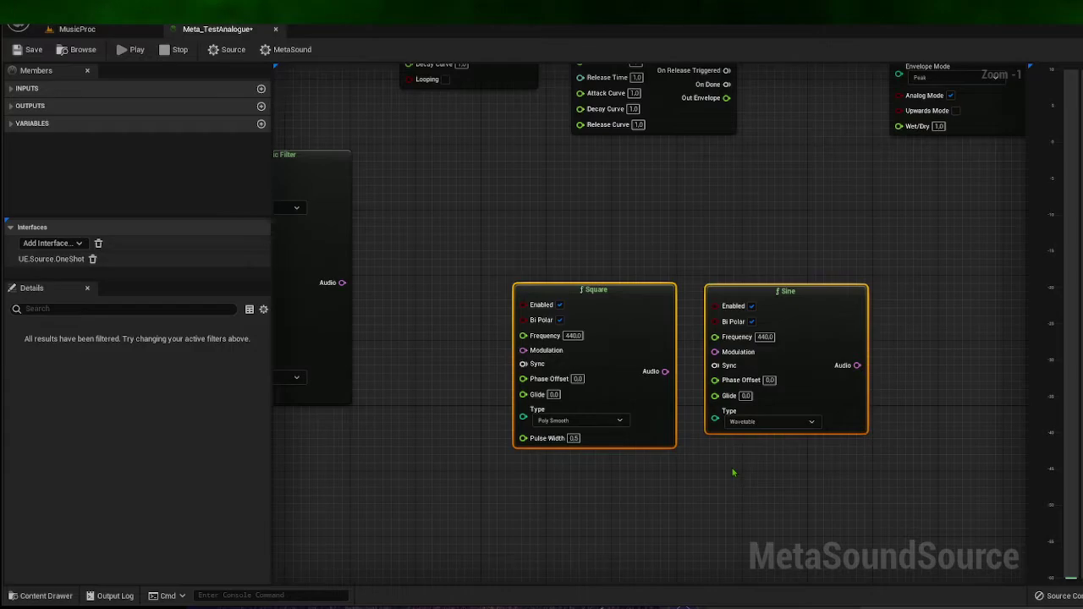
scroll(576, 347, "down", 4)
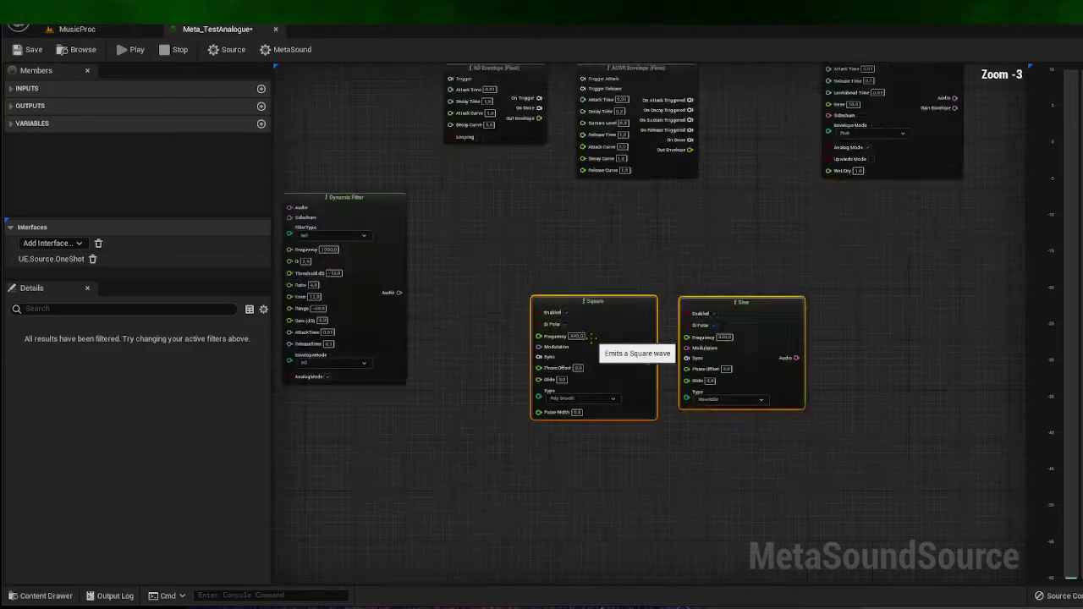
scroll(648, 338, "up", 5)
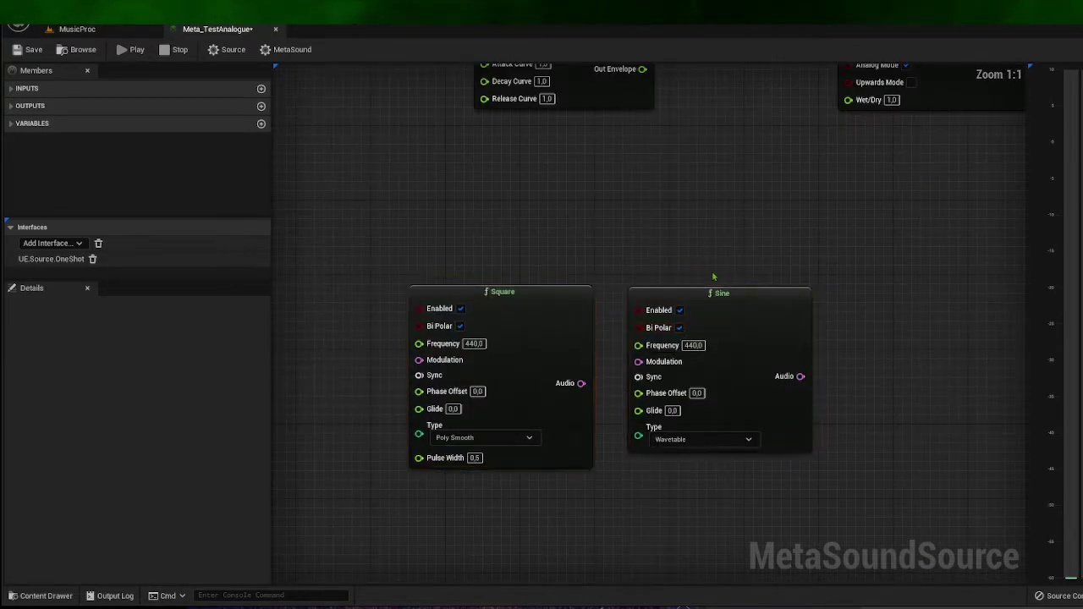
left_click_drag(644, 245, 820, 521)
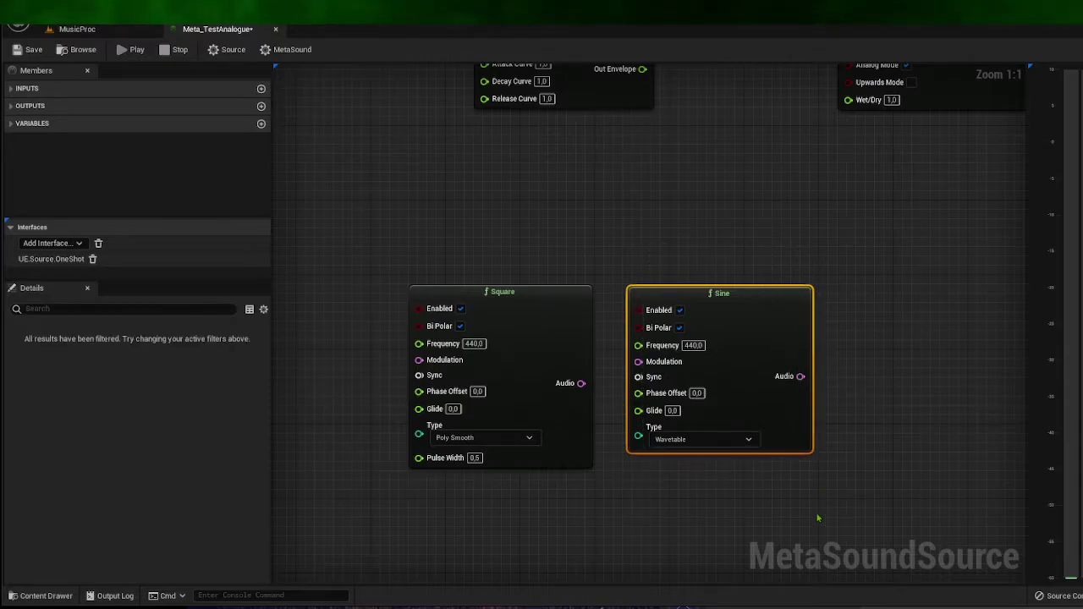
right_click_drag(739, 498, 793, 395)
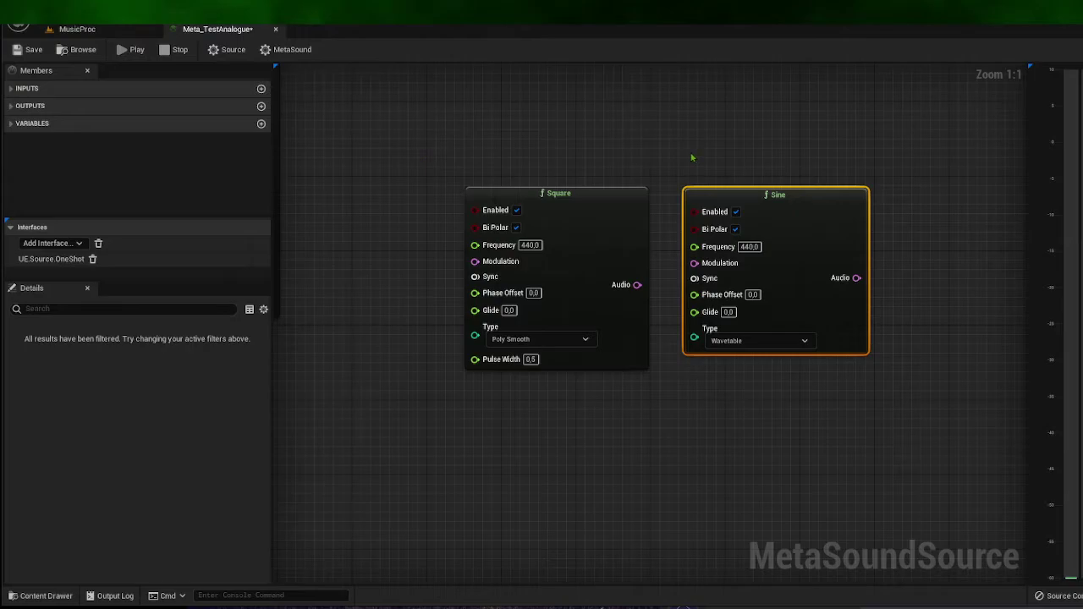
left_click_drag(479, 151, 643, 480)
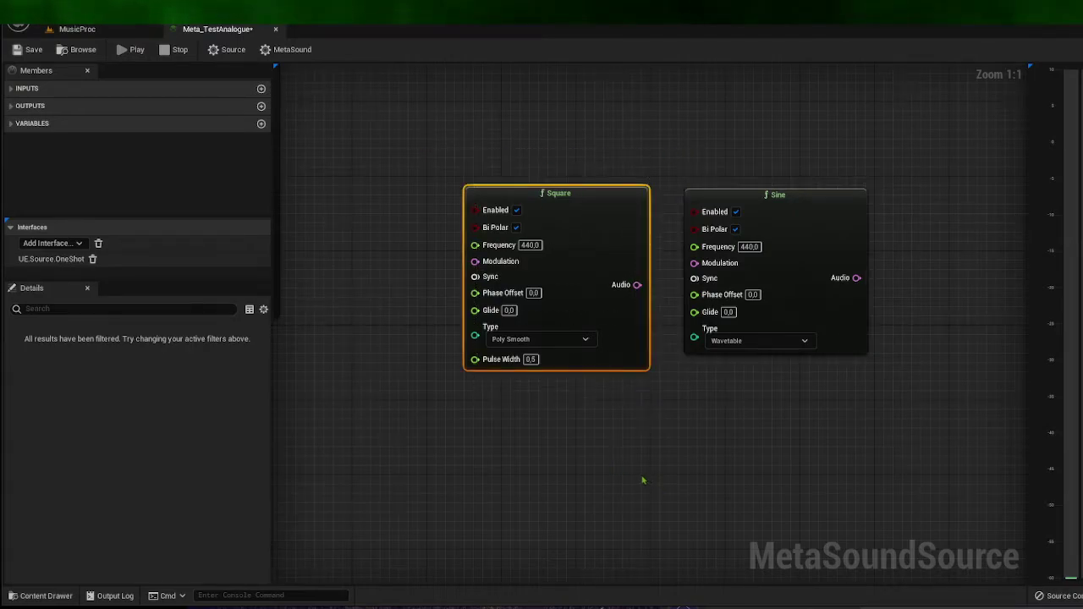
right_click(614, 430)
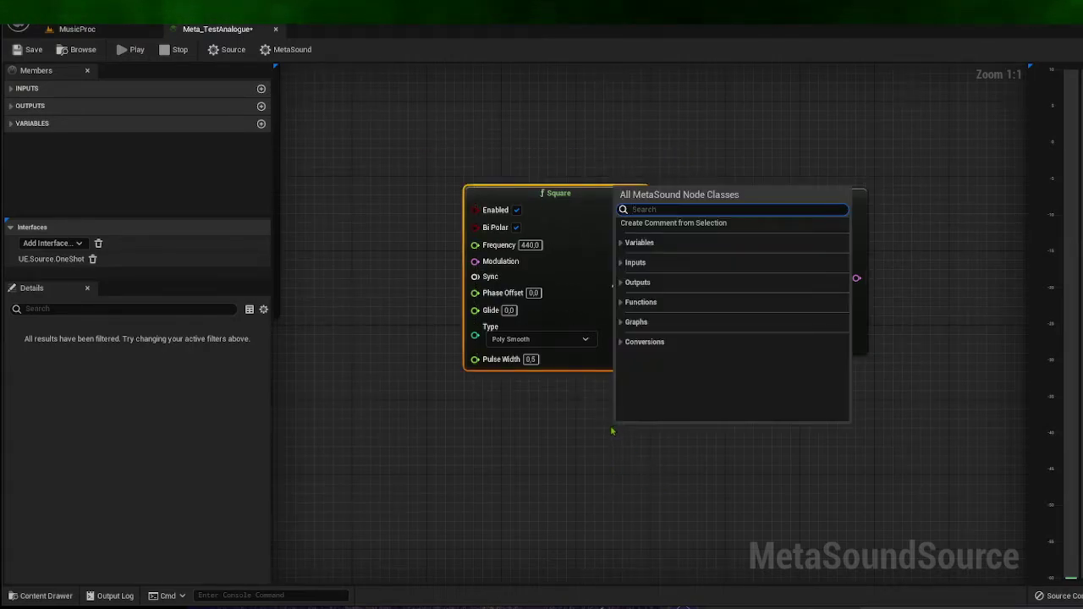
left_click(614, 432)
left_click_drag(485, 139, 824, 402)
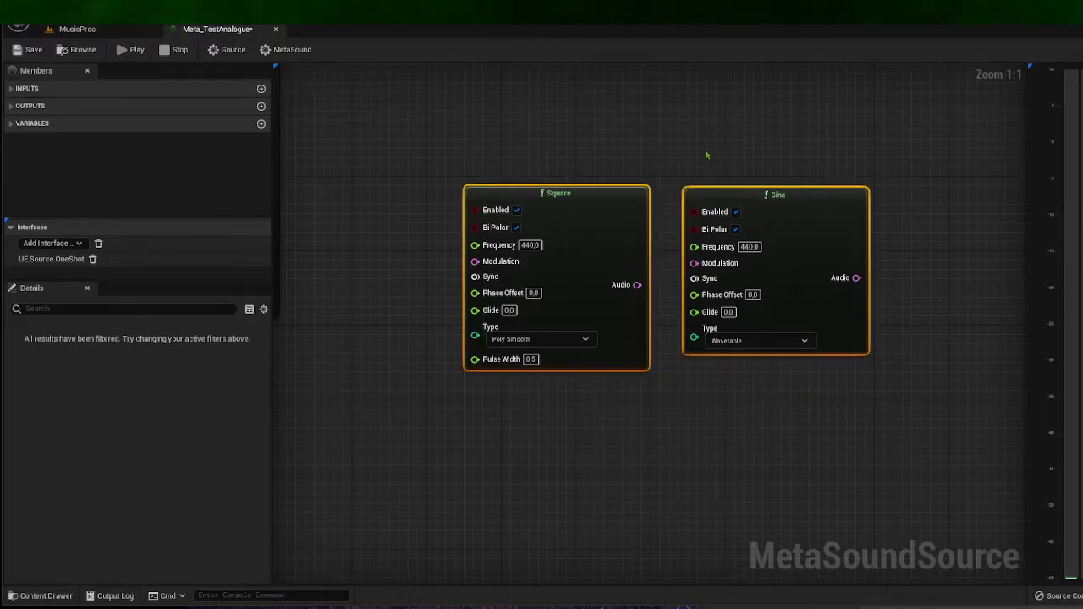
left_click(644, 160)
left_click_drag(491, 142, 820, 394)
left_click(792, 395)
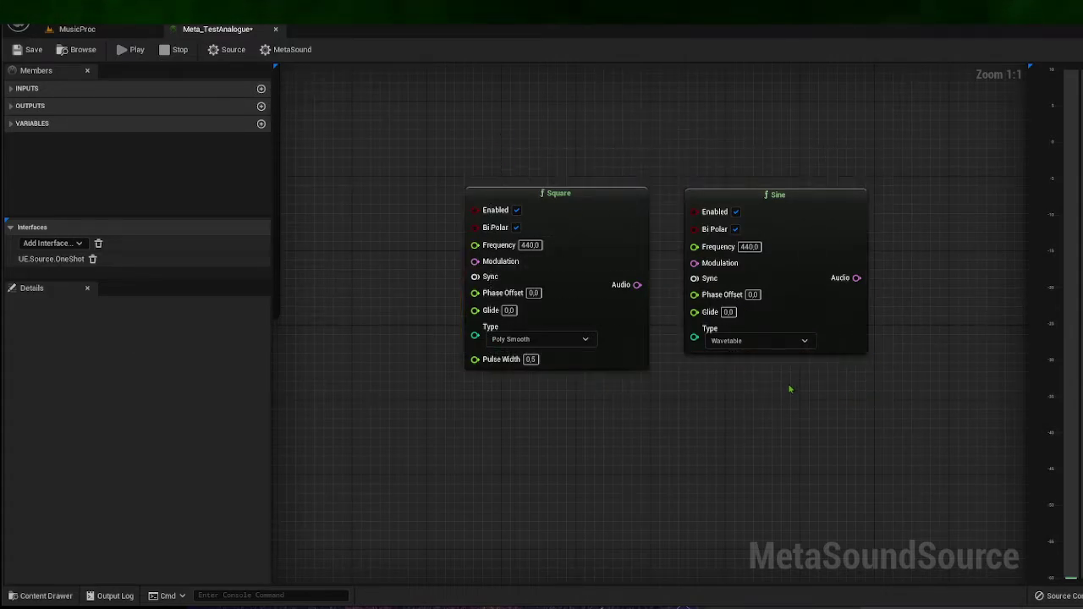
Step: Find the Limiter and Compressor nodes in the graph and select both to examine them
scroll(790, 390, "down", 7)
scroll(776, 260, "up", 6)
right_click_drag(777, 260, 690, 325)
right_click_drag(880, 301, 533, 285)
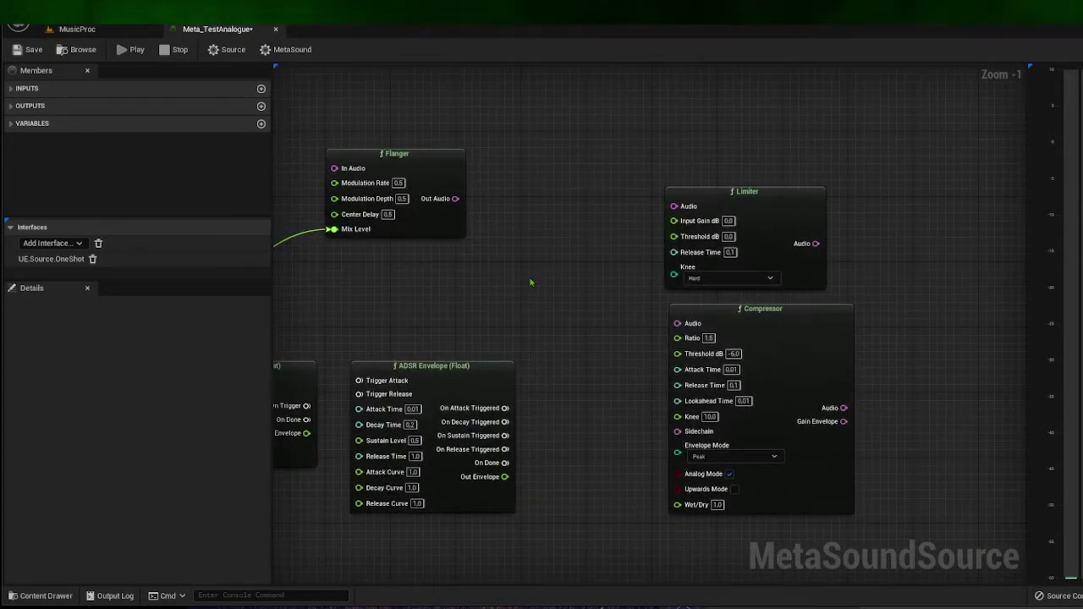
left_click_drag(664, 167, 854, 495)
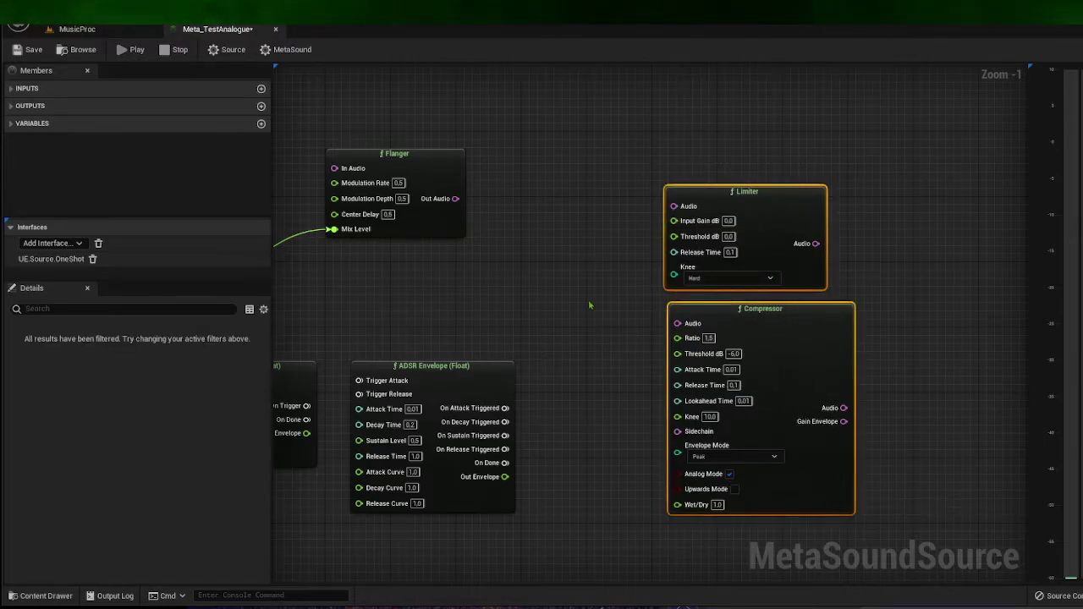
Step: Examine the Delay, Diffuser and Stereo Delay nodes at the far side of the effect collection
right_click_drag(590, 299, 1067, 301)
scroll(487, 359, "down", 1)
right_click_drag(483, 362, 668, 379)
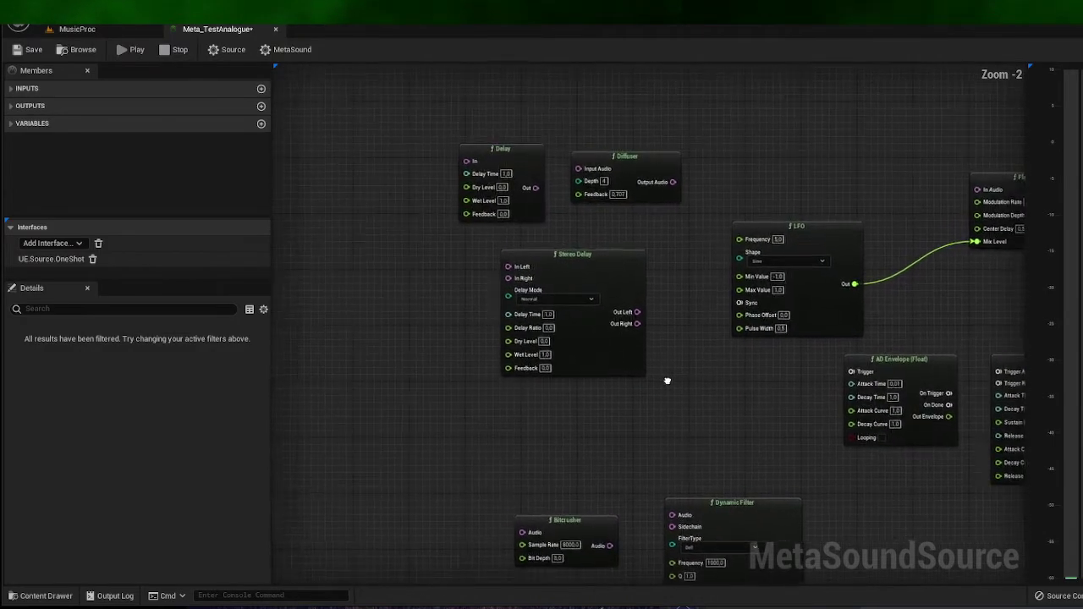
right_click_drag(409, 308, 519, 388)
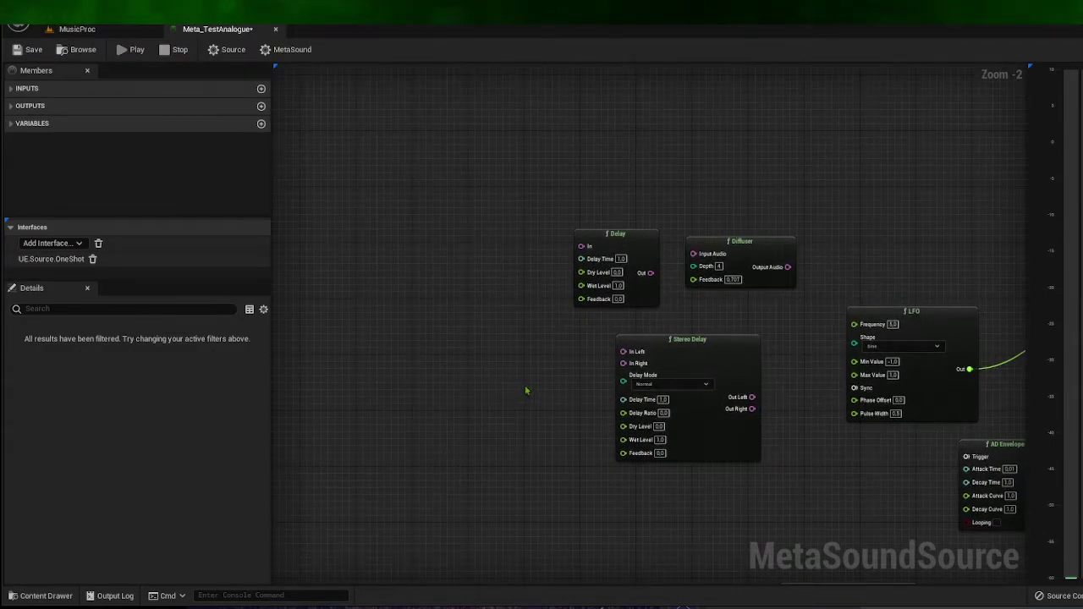
left_click(699, 343)
right_click_drag(713, 375, 403, 159)
left_click_drag(393, 164, 618, 376)
Step: Move the LFO node up to roughly the same level as the Flanger
right_click_drag(695, 402, 505, 430)
left_click_drag(584, 287, 572, 209)
left_click_drag(902, 302, 704, 194)
Step: Review the two envelope nodes and the group of Bitcrusher and filter nodes by selecting each group
right_click_drag(483, 395, 550, 170)
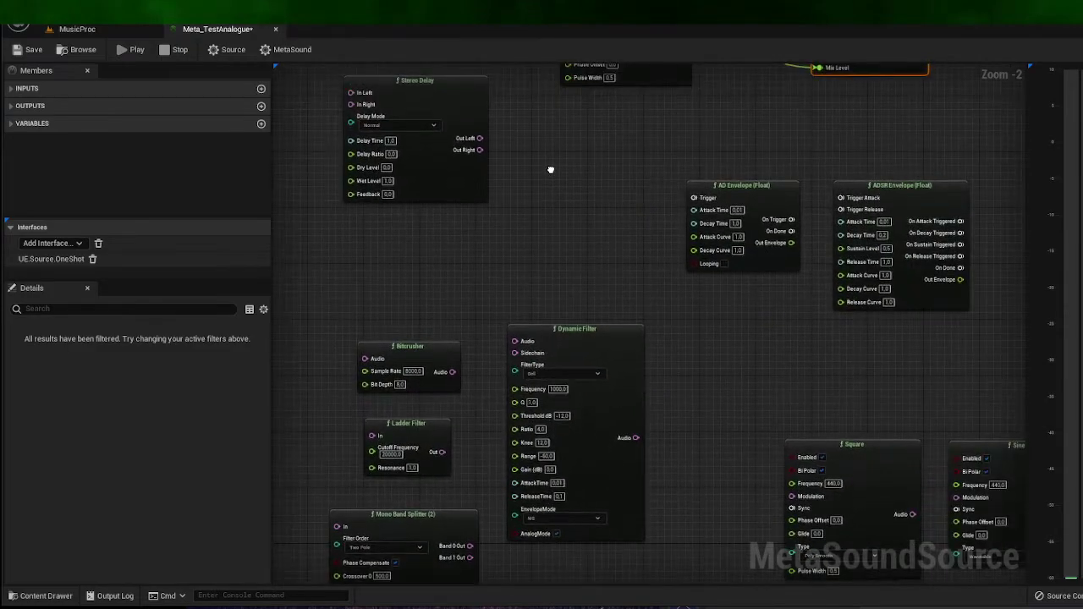
left_click_drag(654, 161, 970, 326)
right_click_drag(364, 296, 504, 166)
left_click_drag(448, 156, 825, 364)
Step: Reposition the Mono Band Splitter just beneath the Ladder Filter and review the whole collection of nodes
left_click_drag(550, 382, 571, 528)
left_click_drag(507, 169, 839, 399)
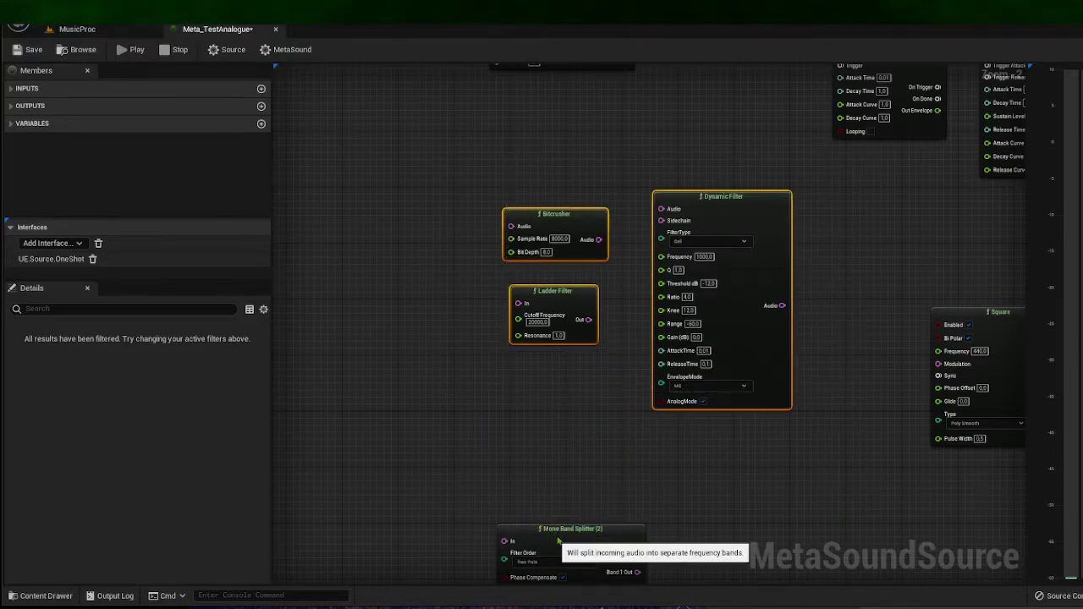
left_click_drag(555, 540, 539, 394)
right_click_drag(758, 429, 475, 446)
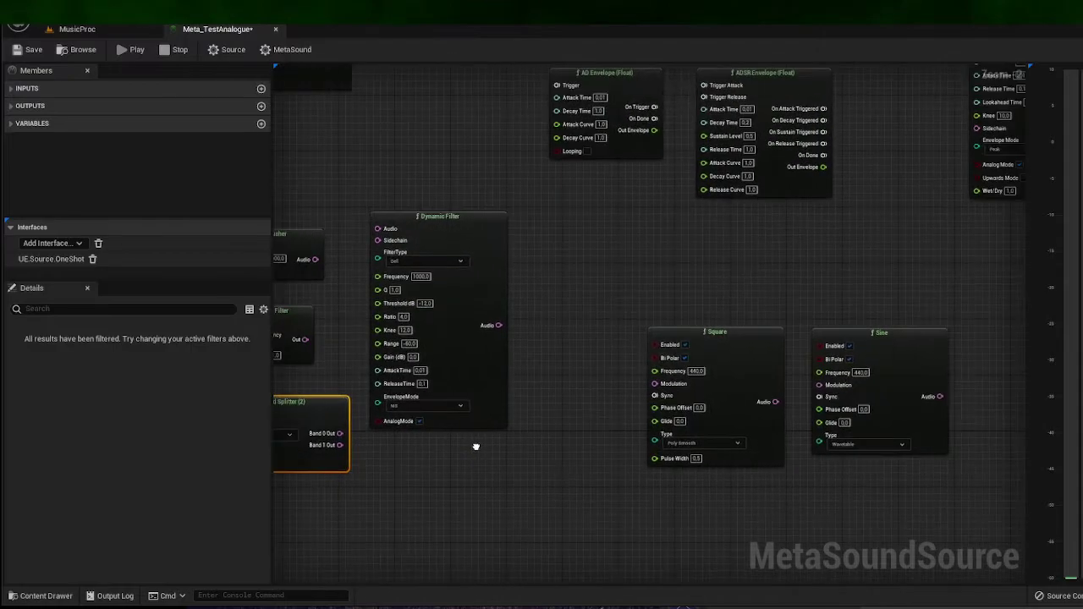
scroll(540, 454, "down", 7)
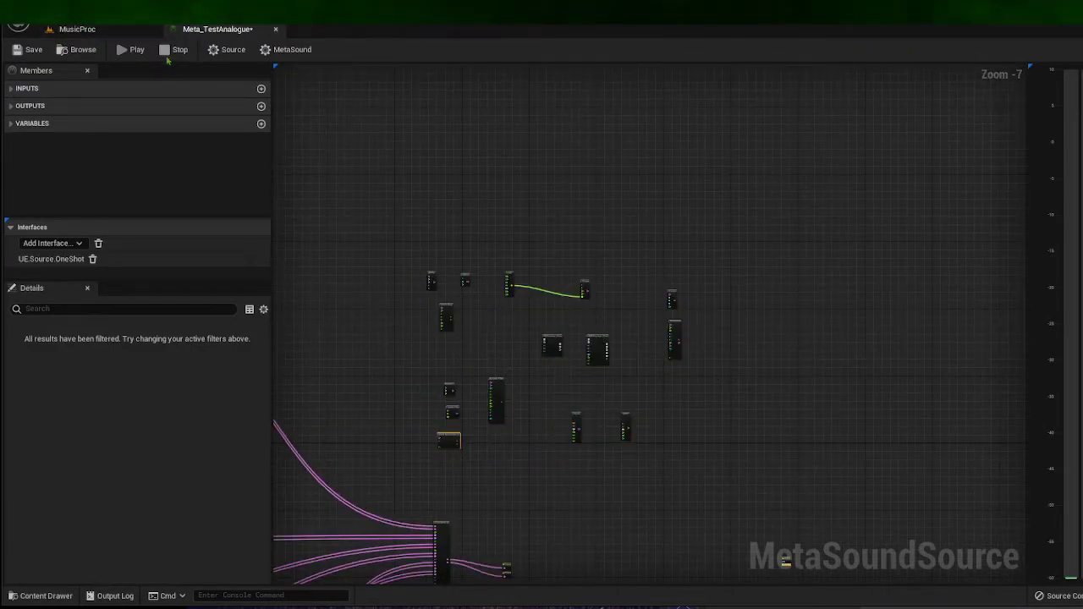
Step: Stop the running MusicProc level and select the MS_MusicSF audio component of BP_TwitchTchat
left_click(77, 29)
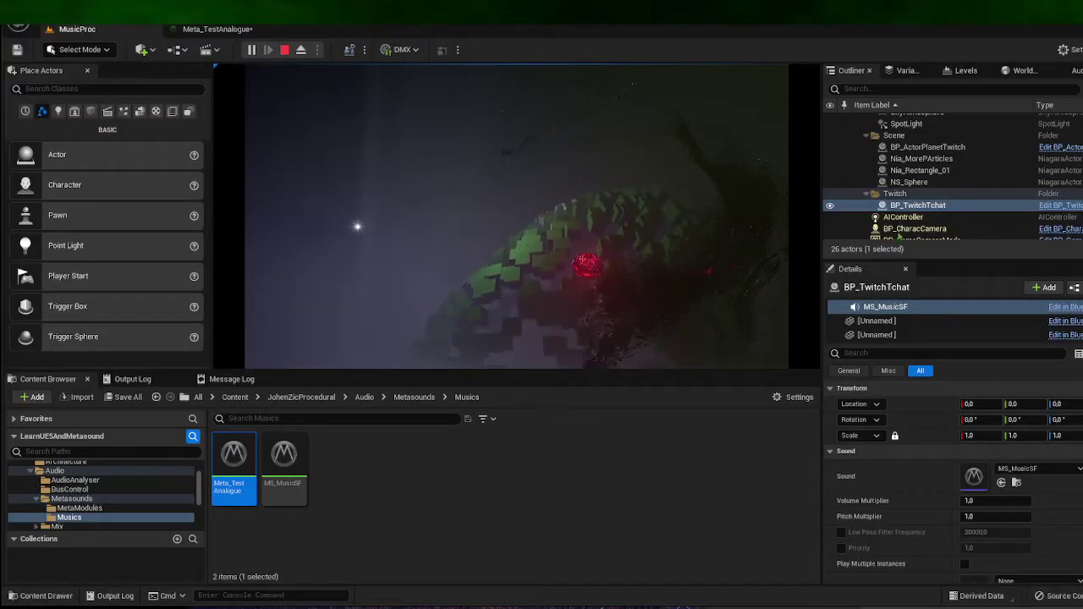
left_click(286, 50)
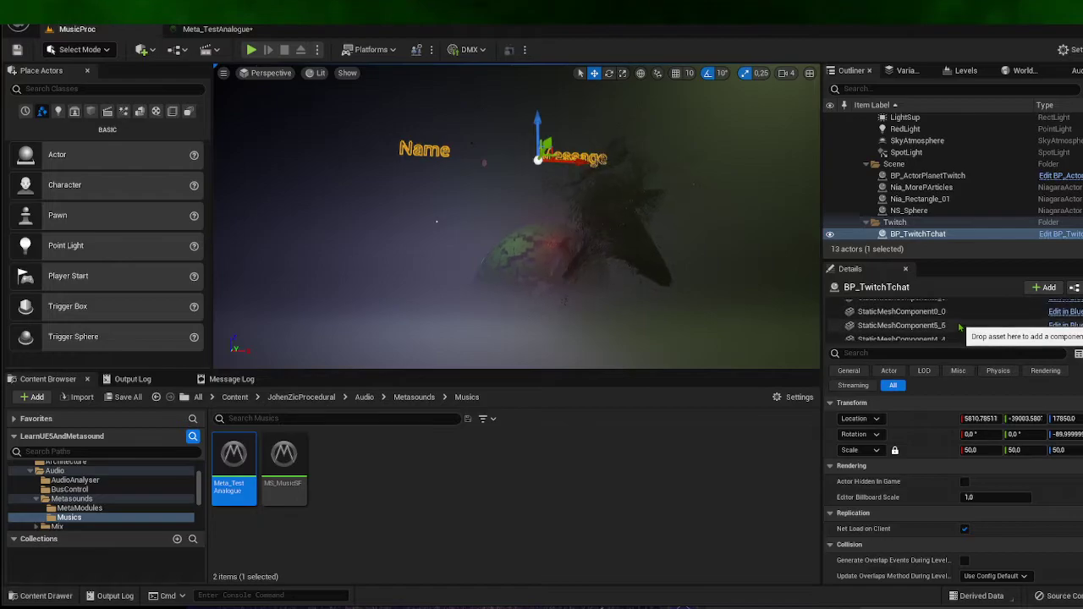
left_click(946, 235)
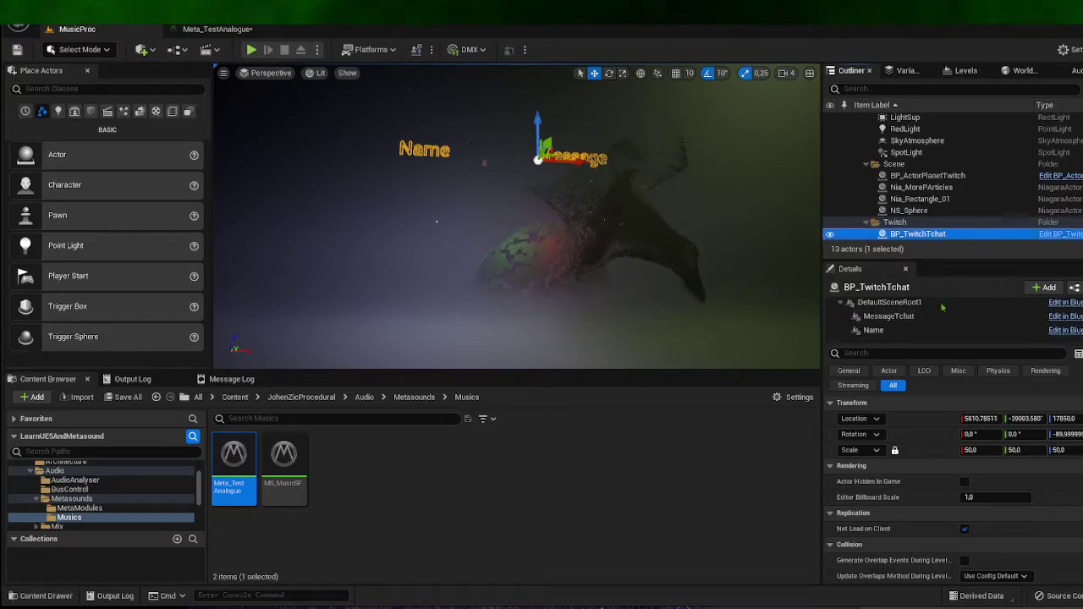
left_click(903, 307)
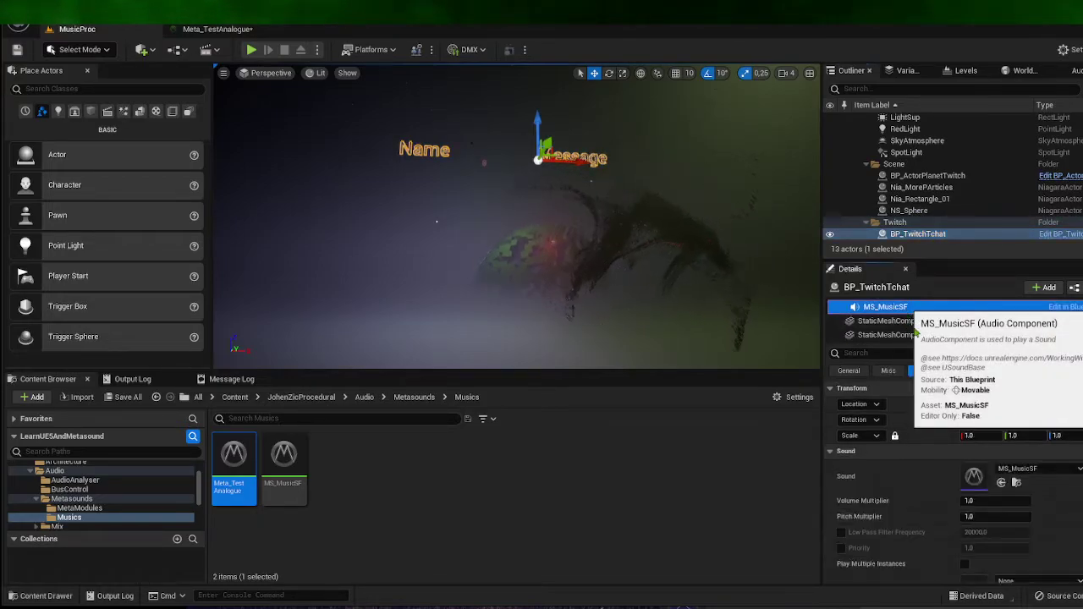
Step: Set the audio component's Sound to Meta_TestAnalogue and play the level
left_click(1013, 471)
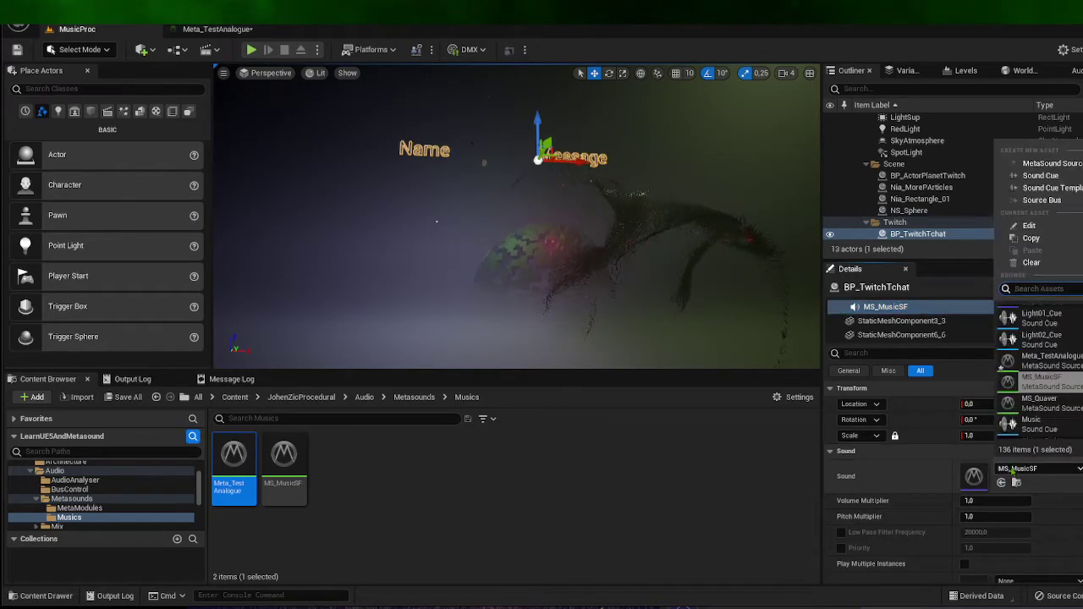
left_click(1053, 363)
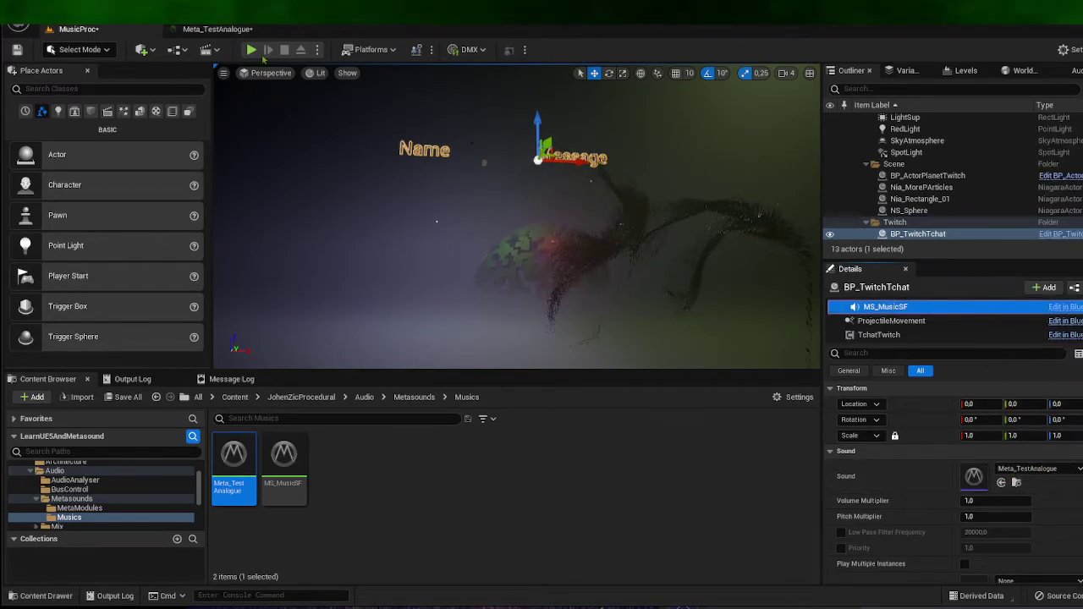
key("alt+p")
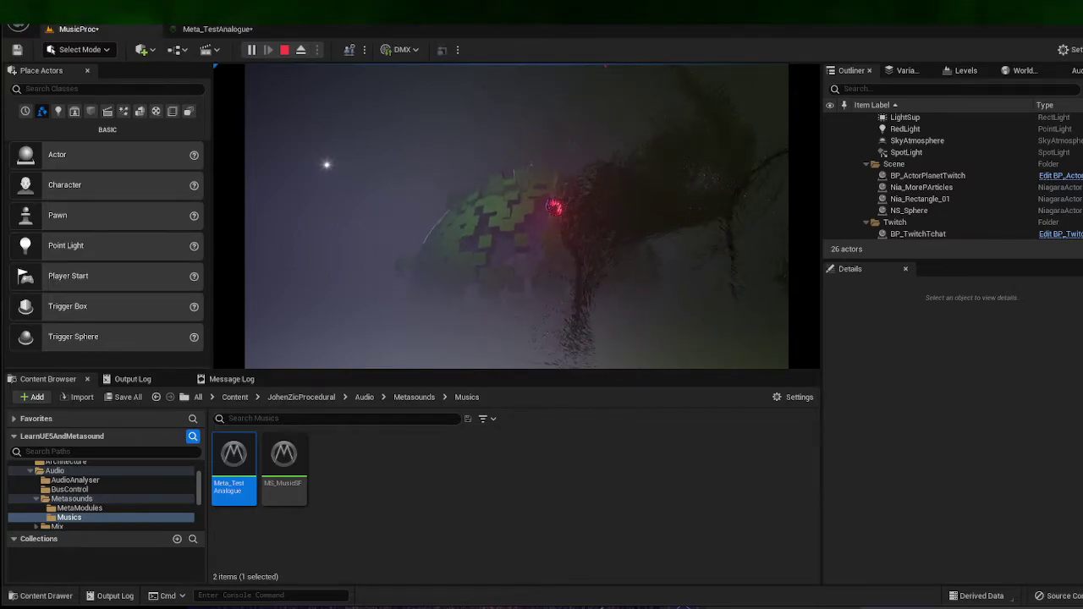
Step: Stop the running level and select all the main node groups in the Meta_TestAnalogue graph
key("Escape")
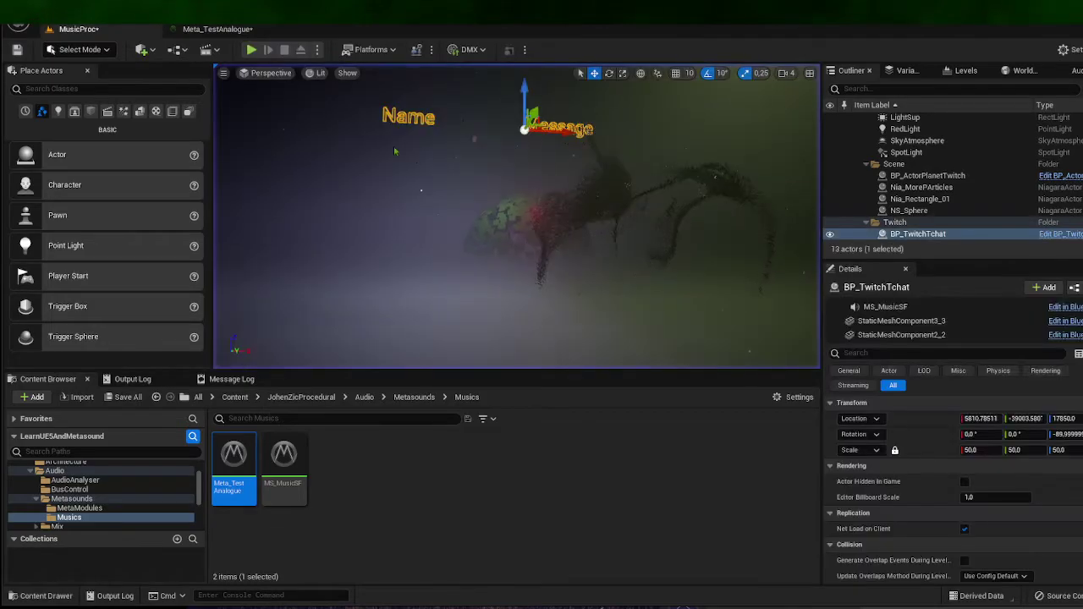
left_click(234, 29)
scroll(467, 343, "up", 5)
right_click_drag(467, 343, 803, 358)
left_click_drag(372, 145, 838, 569)
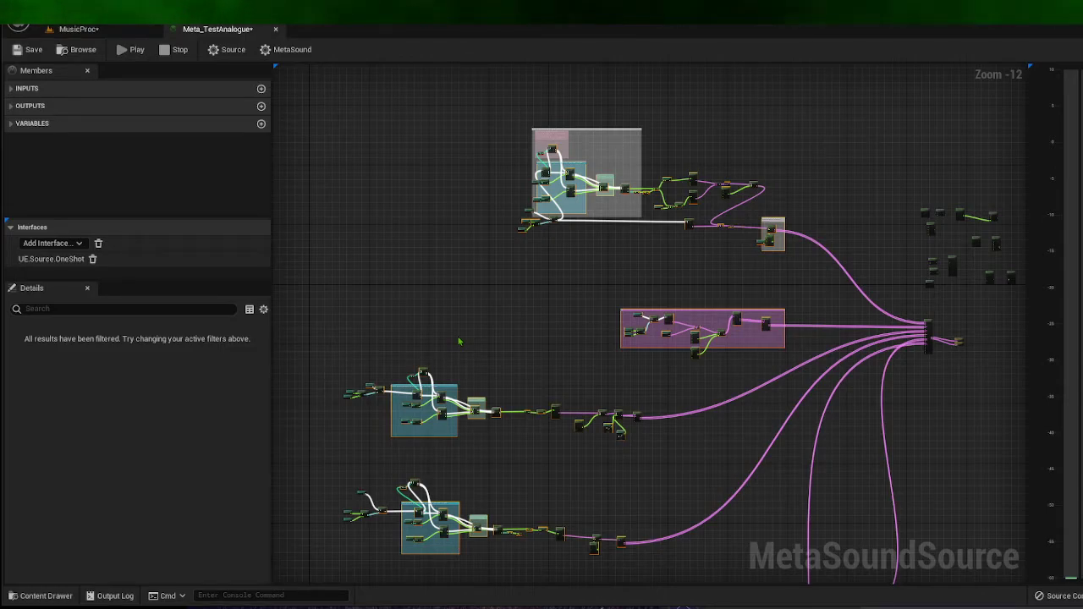
Step: Switch to the Brave browser and view the YouTube video "Unreal Engine 5: MetaSound Jam Stream" in full screen, then leave full screen
key("alt+Tab")
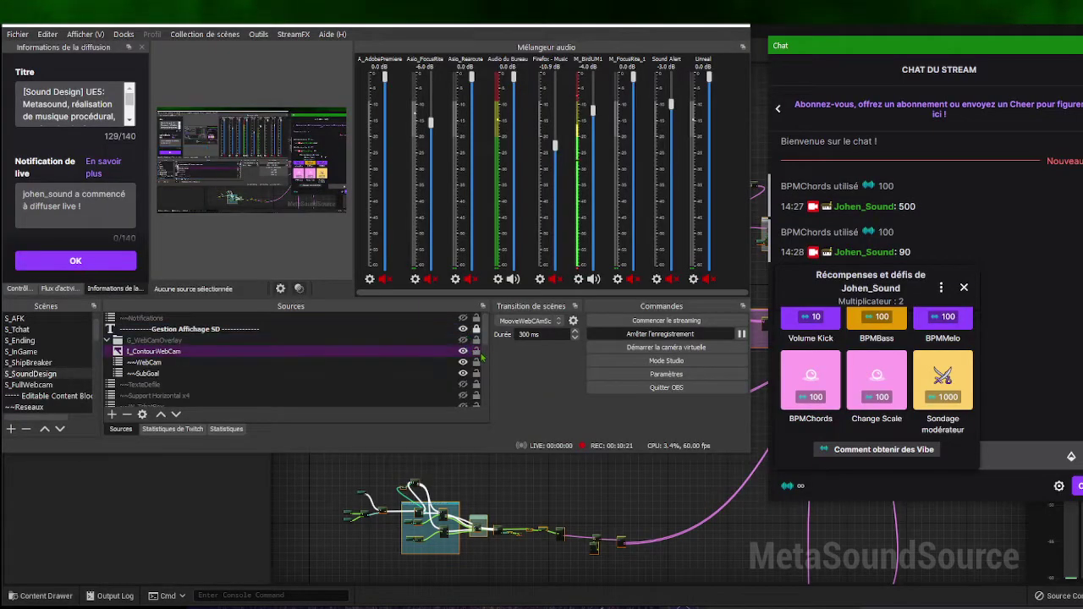
key("alt+Tab")
key("alt+Tab")
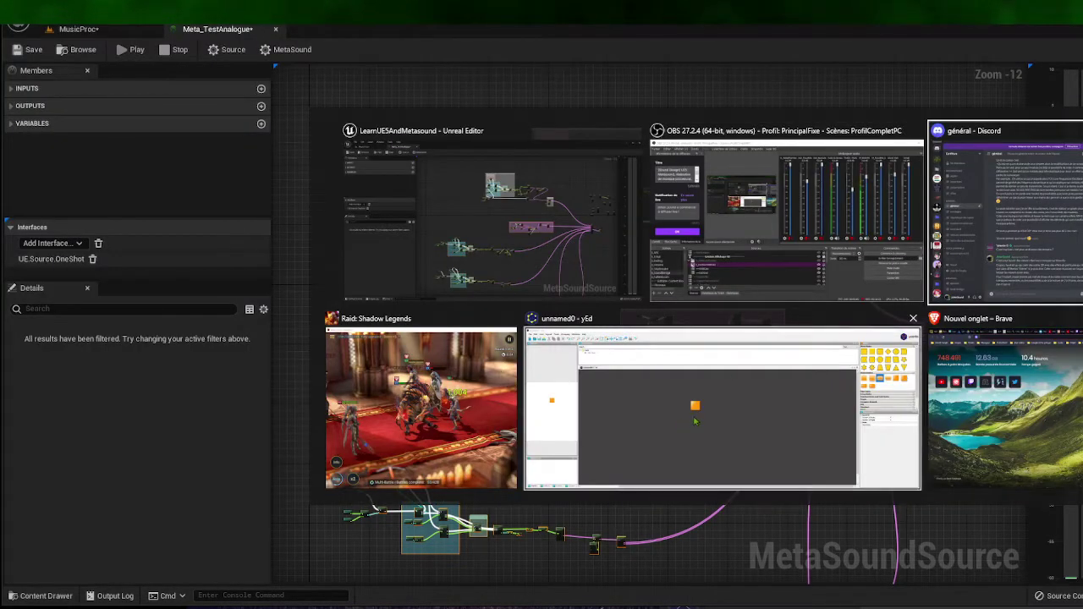
key("alt+Tab")
left_click(992, 427)
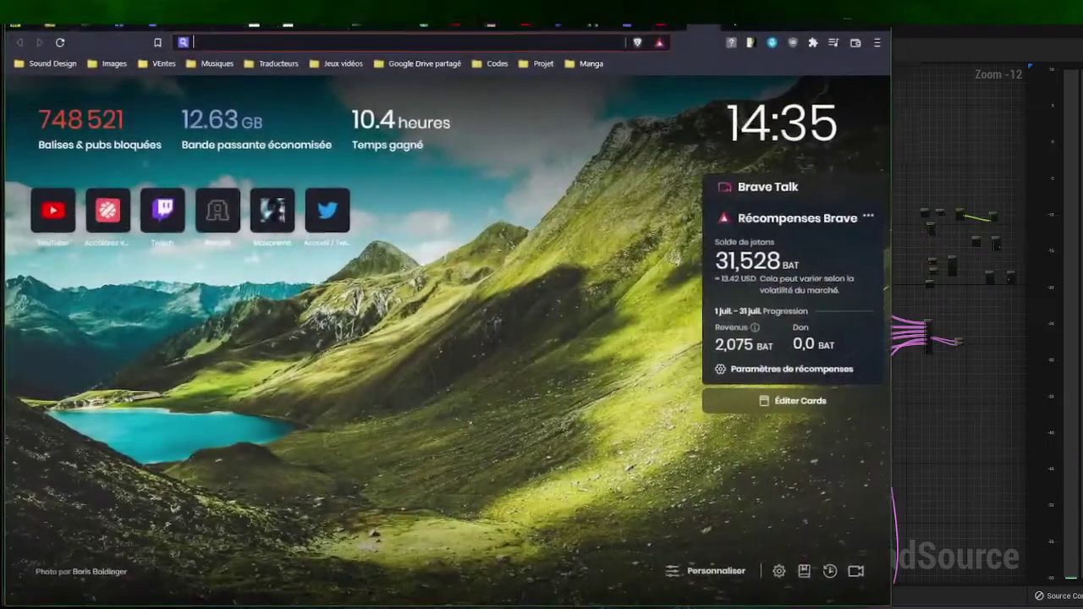
left_click(673, 25)
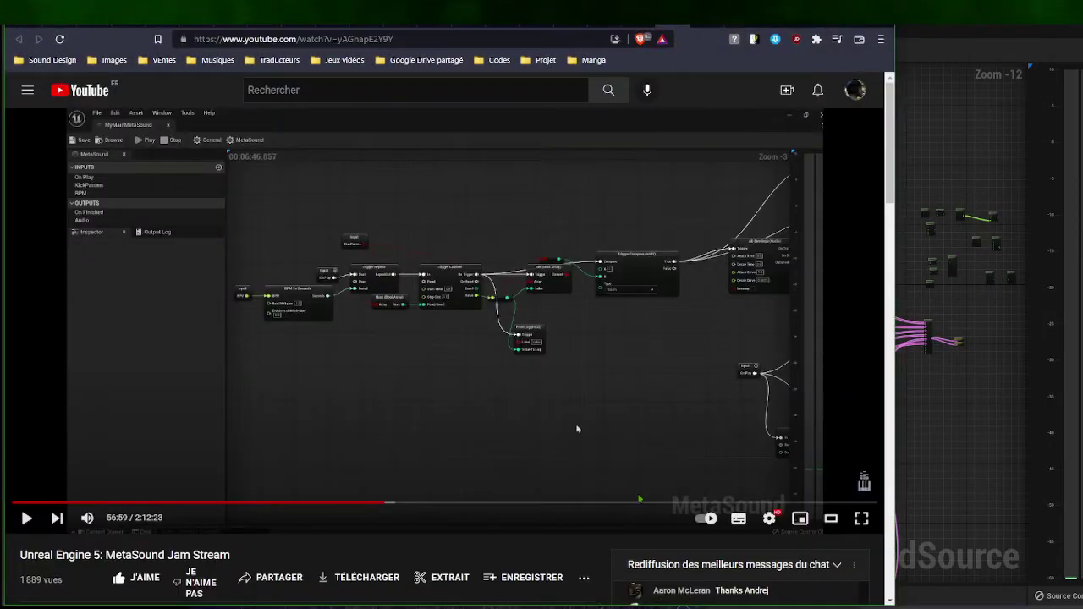
left_click(861, 518)
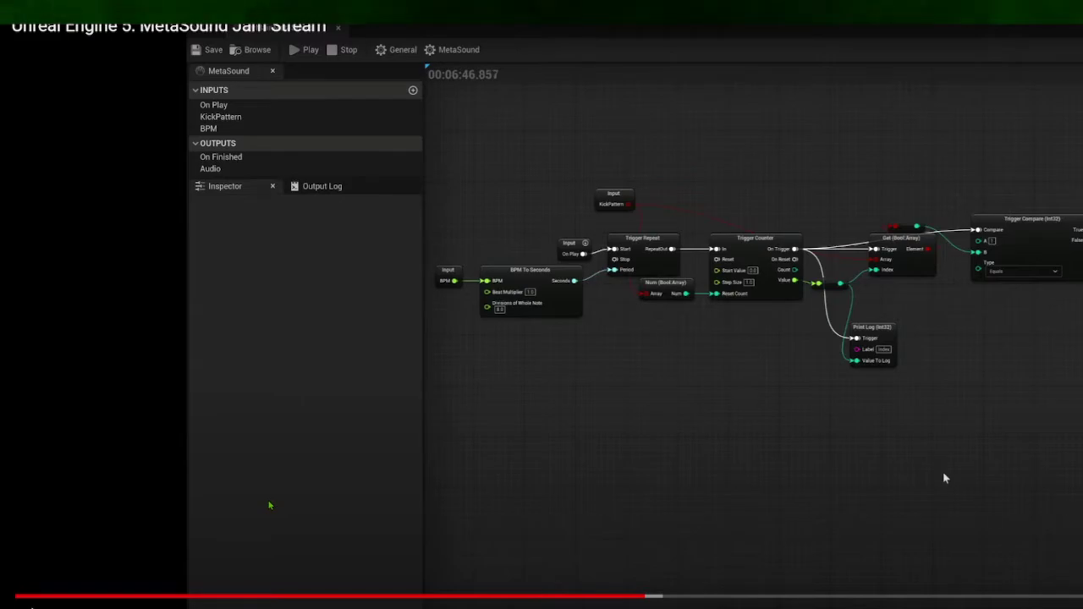
key("Escape")
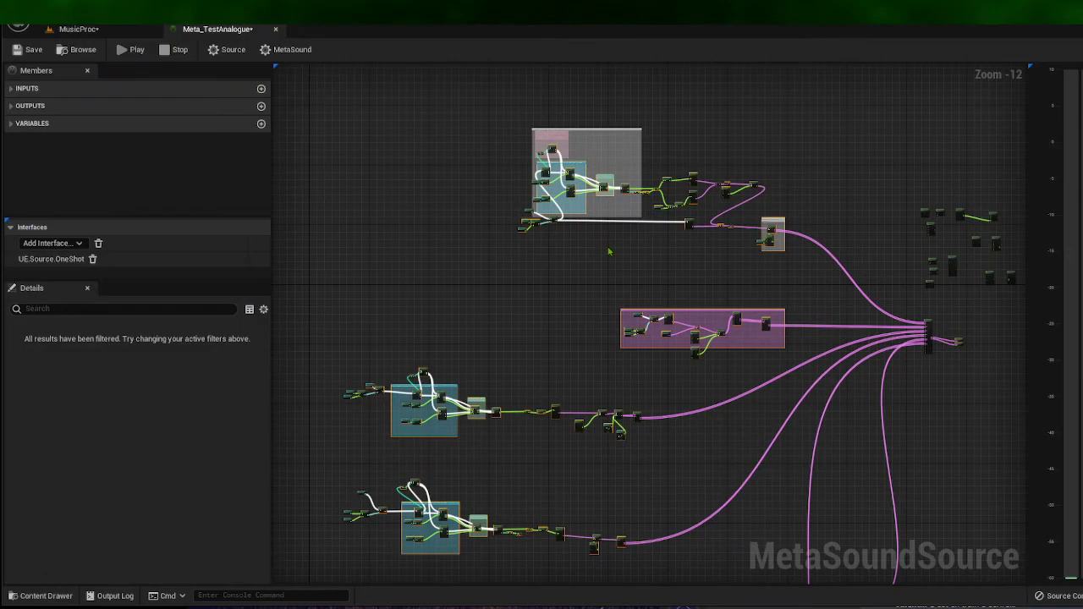
Step: Return to the MusicProc level in Unreal Editor and display the contents of the project's Audio folder
right_click_drag(581, 280, 447, 214)
left_click(80, 29)
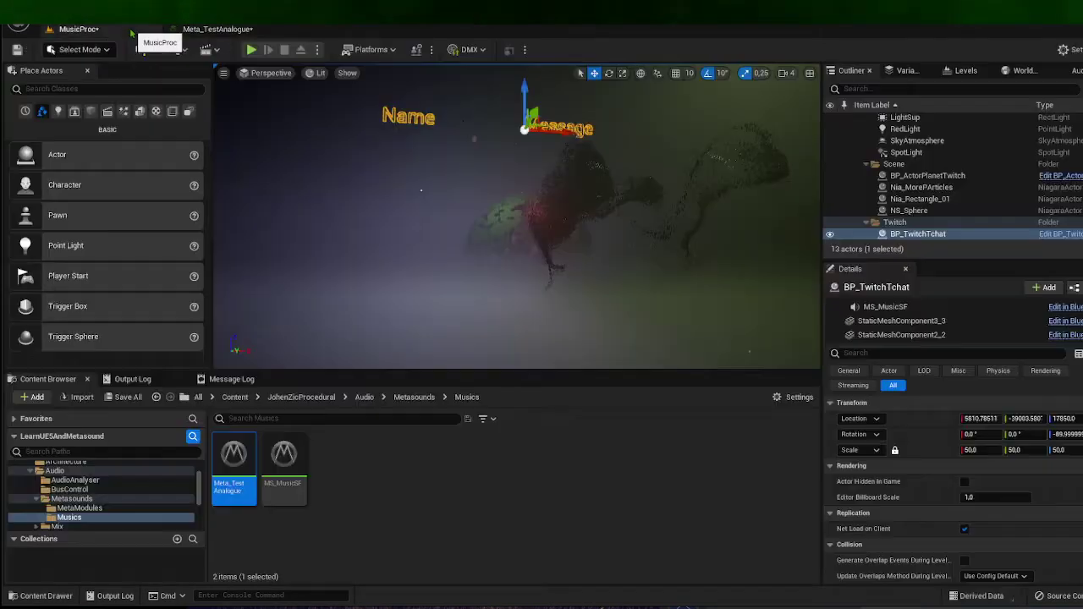
left_click(414, 397)
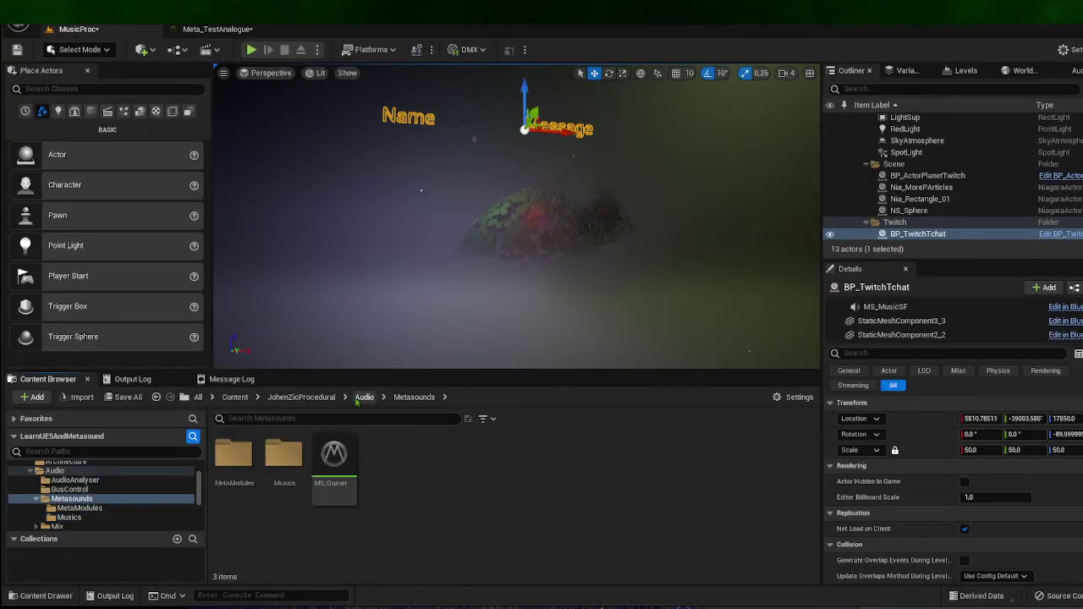
left_click(363, 397)
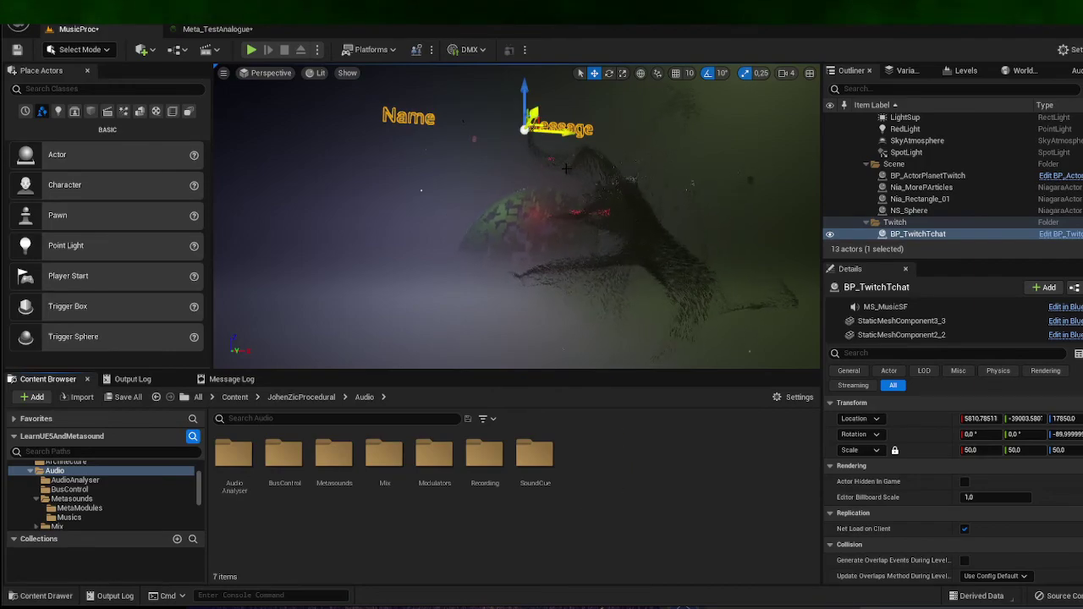
right_click_drag(625, 254, 610, 256)
Step: Switch to OBS, close the channel rewards panel in the stream chat and stop the recording
key("alt+Tab")
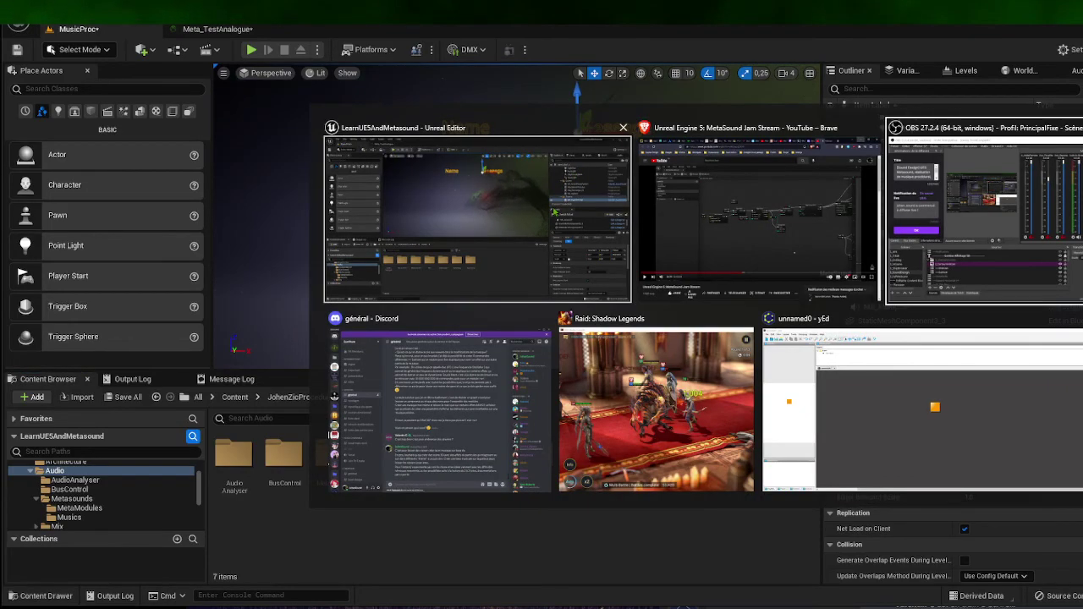
left_click(1014, 254)
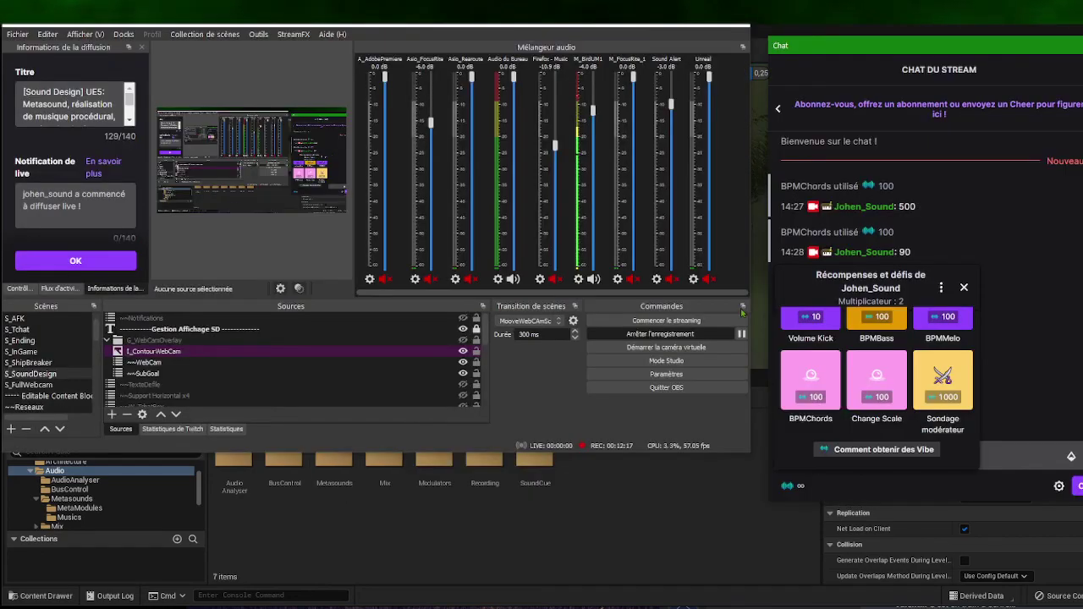
left_click(567, 373)
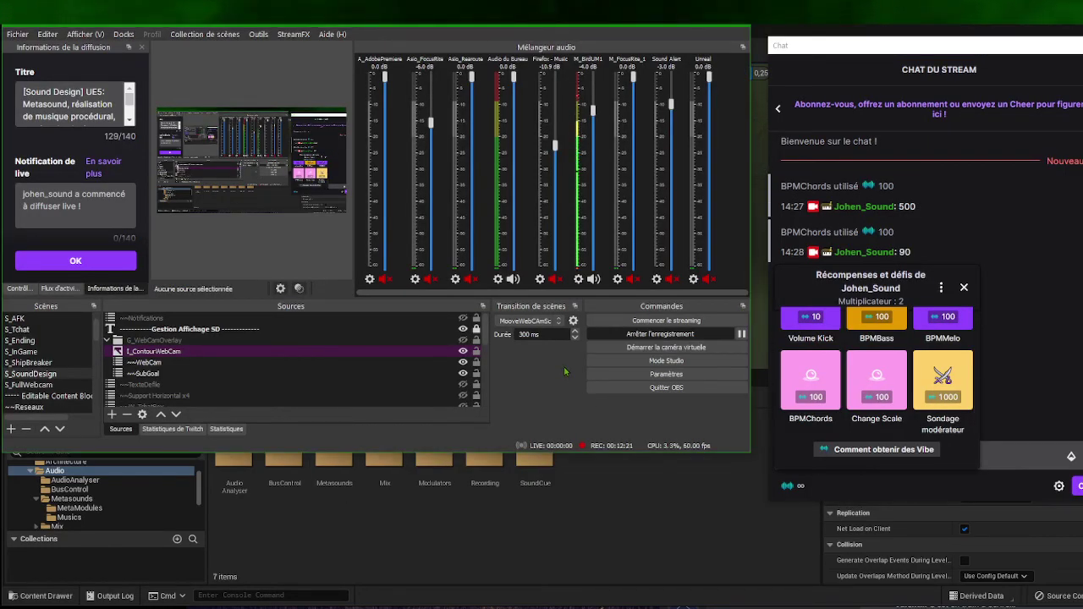
left_click(964, 287)
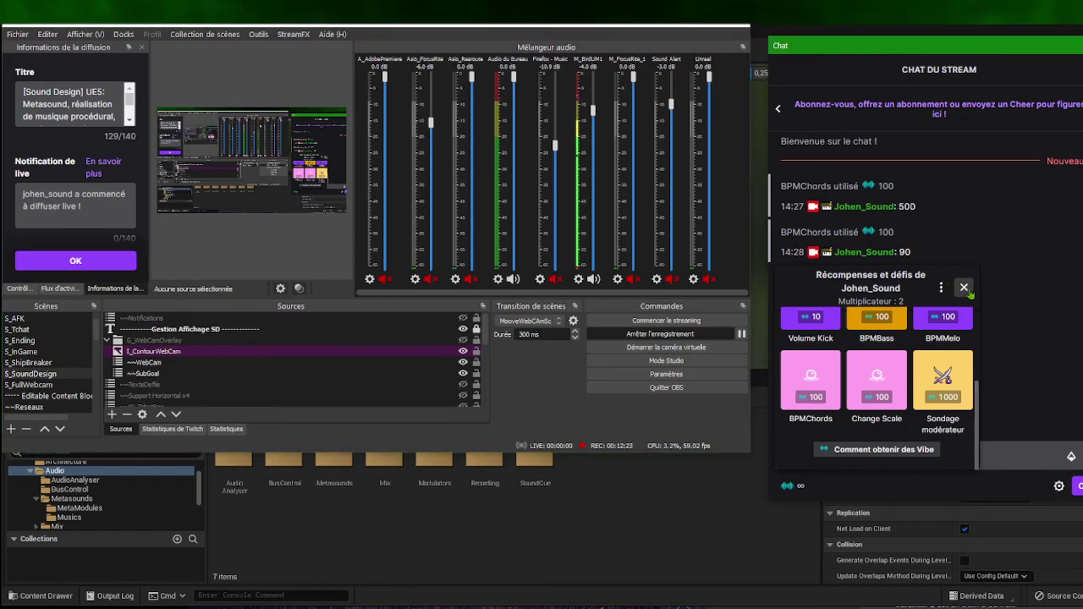
left_click(964, 288)
left_click(533, 394)
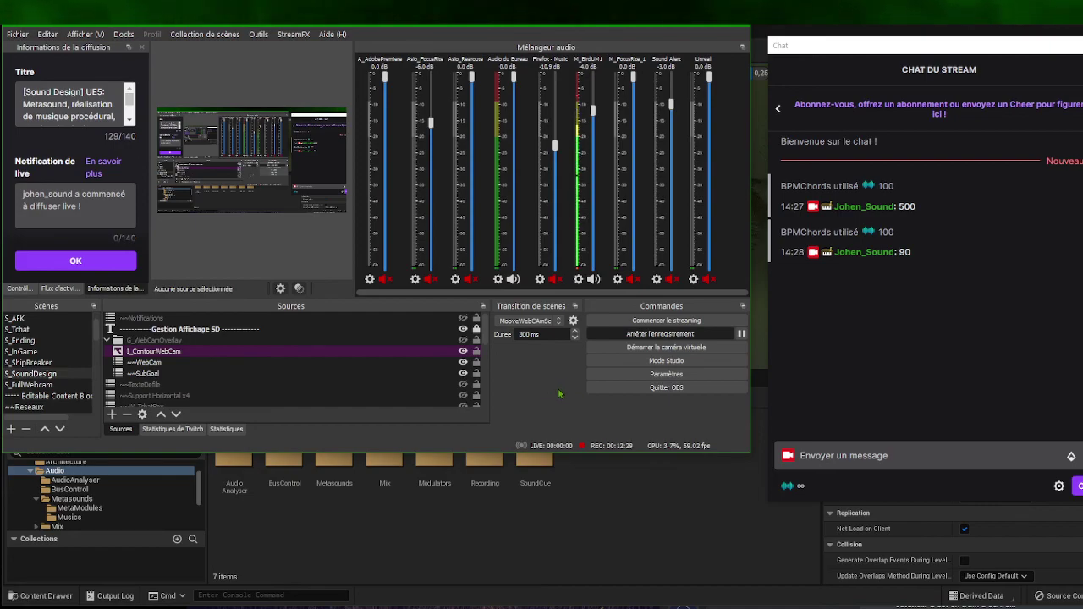
left_click(602, 336)
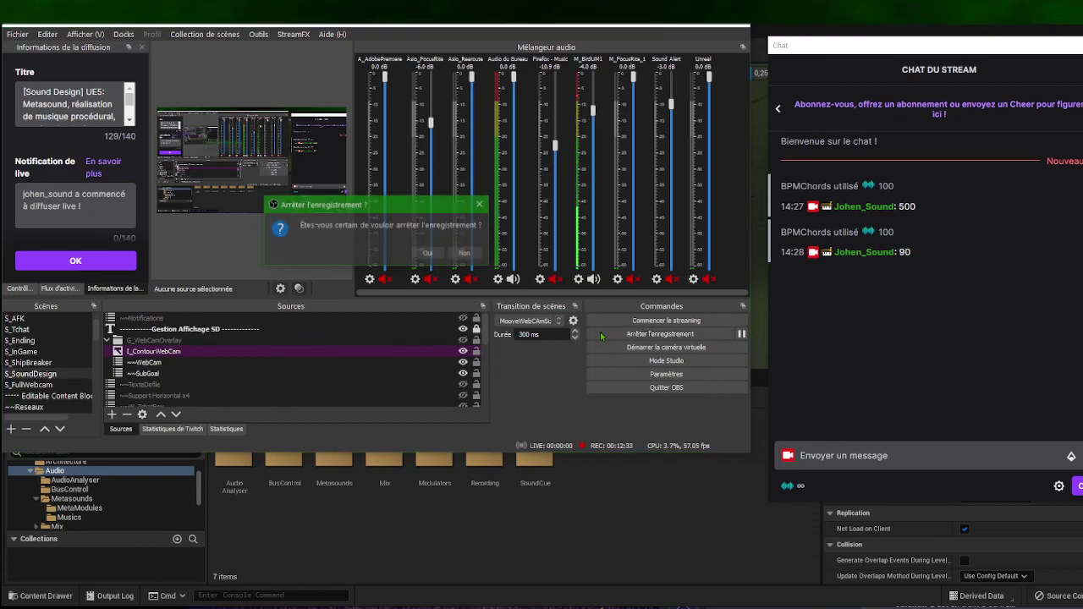